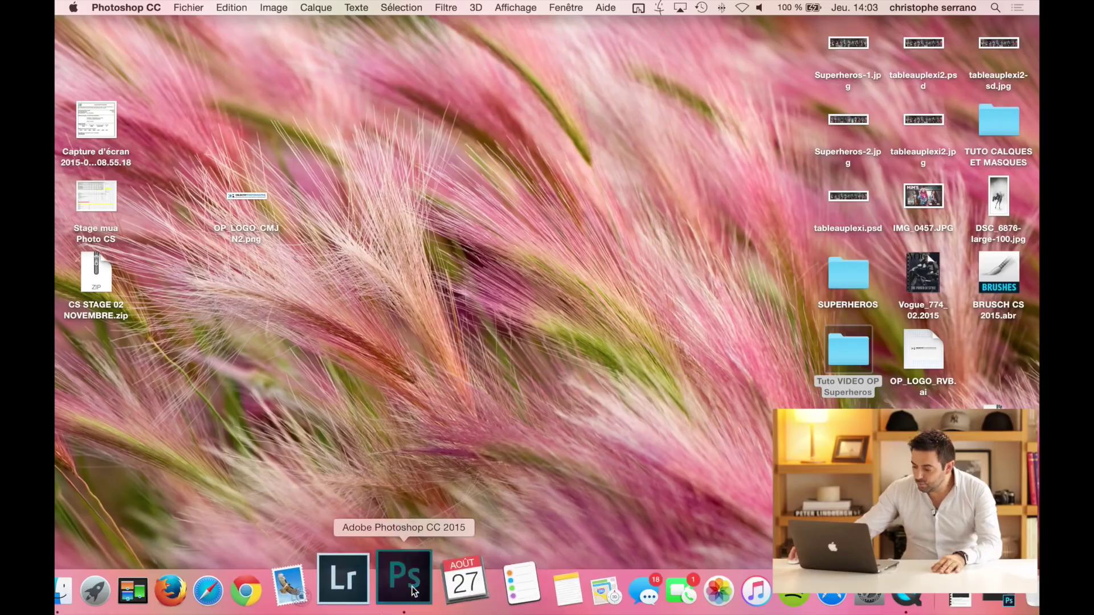
# - Launch Photoshop CC 2015 from the Dock
pyautogui.click(414, 591)
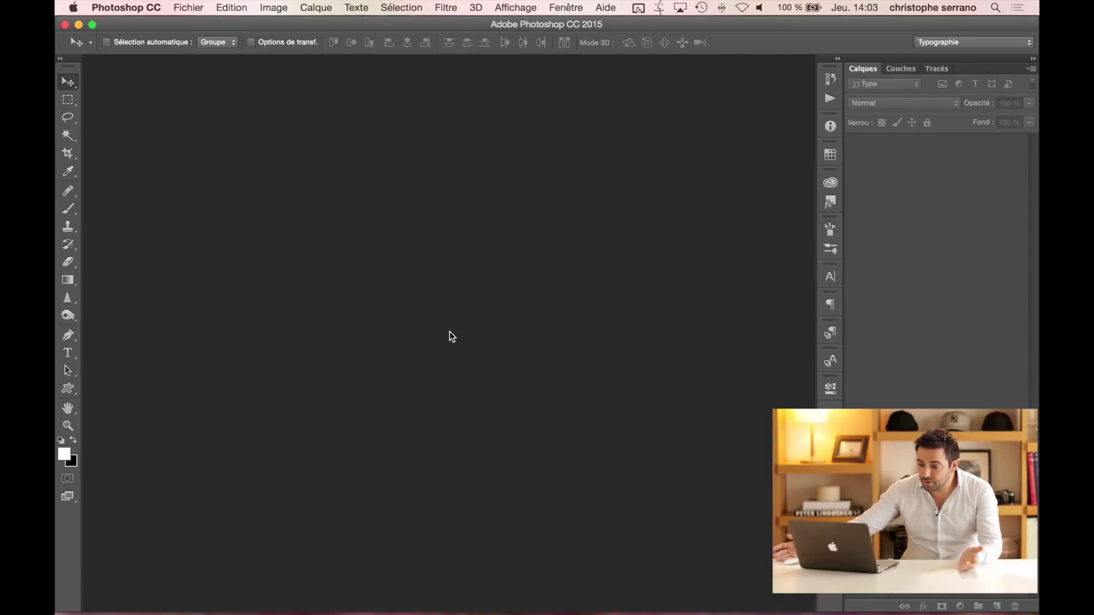
# - Open tuto2calques.jpg from the Images folder as a new document
pyautogui.click(184, 8)
pyautogui.click(192, 38)
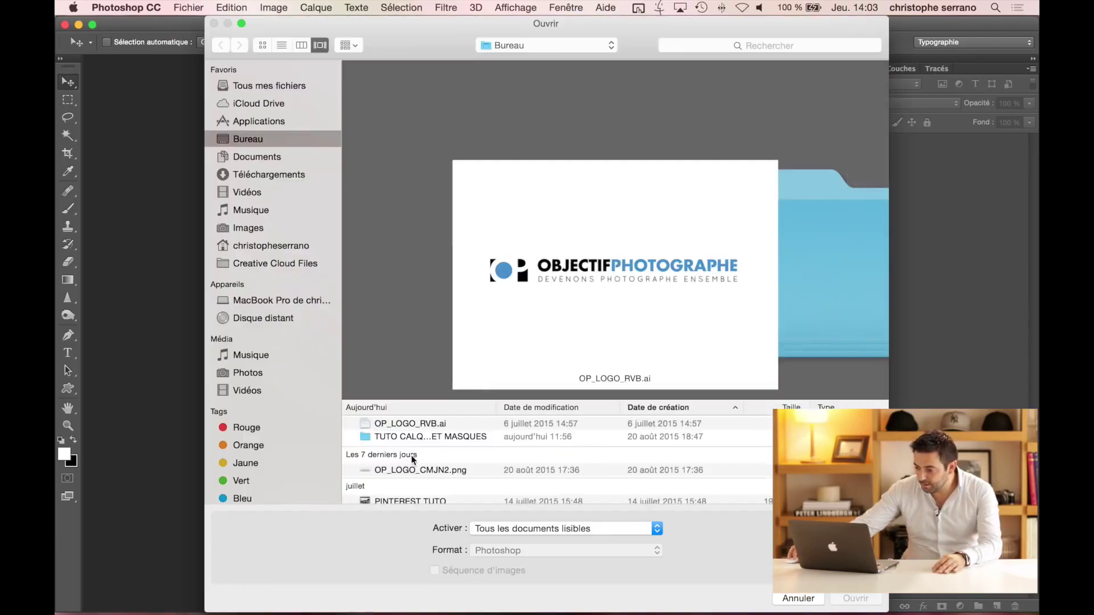
pyautogui.click(243, 229)
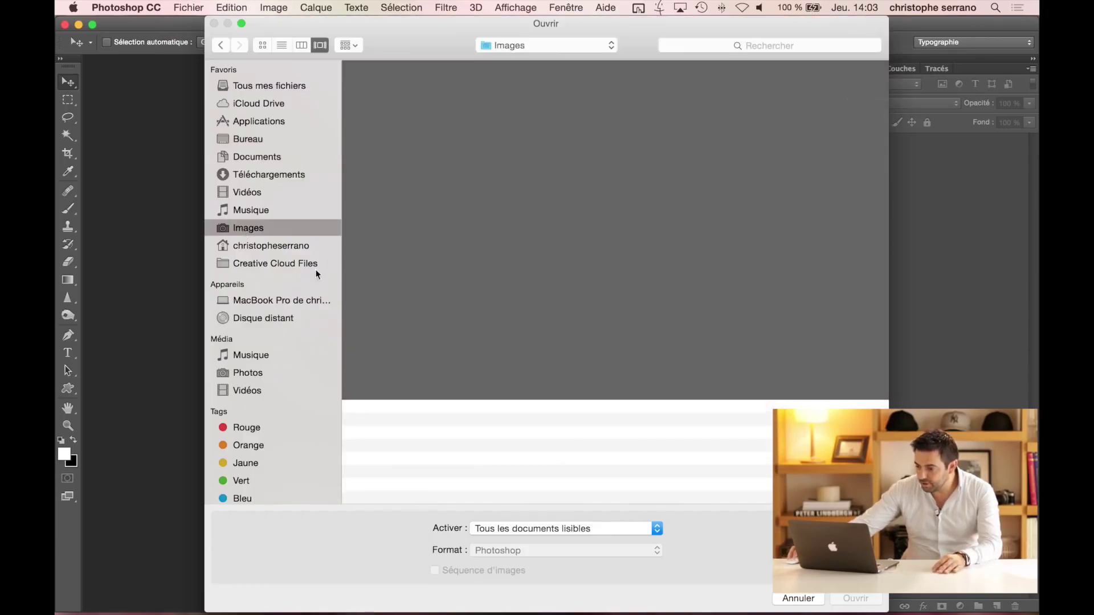
pyautogui.scroll(-10, 477, 441)
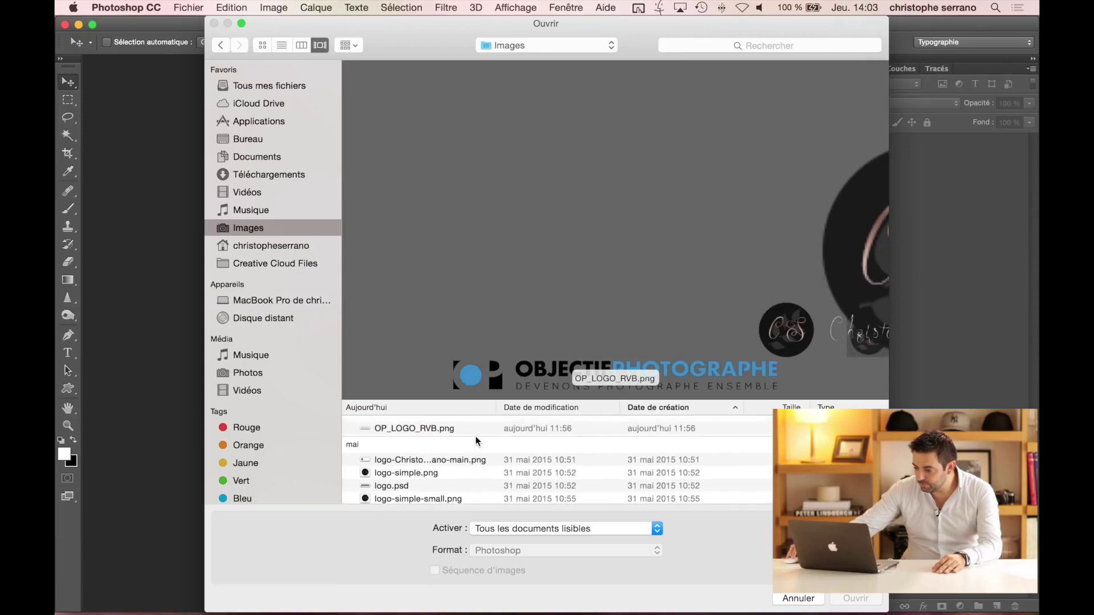
pyautogui.click(433, 498)
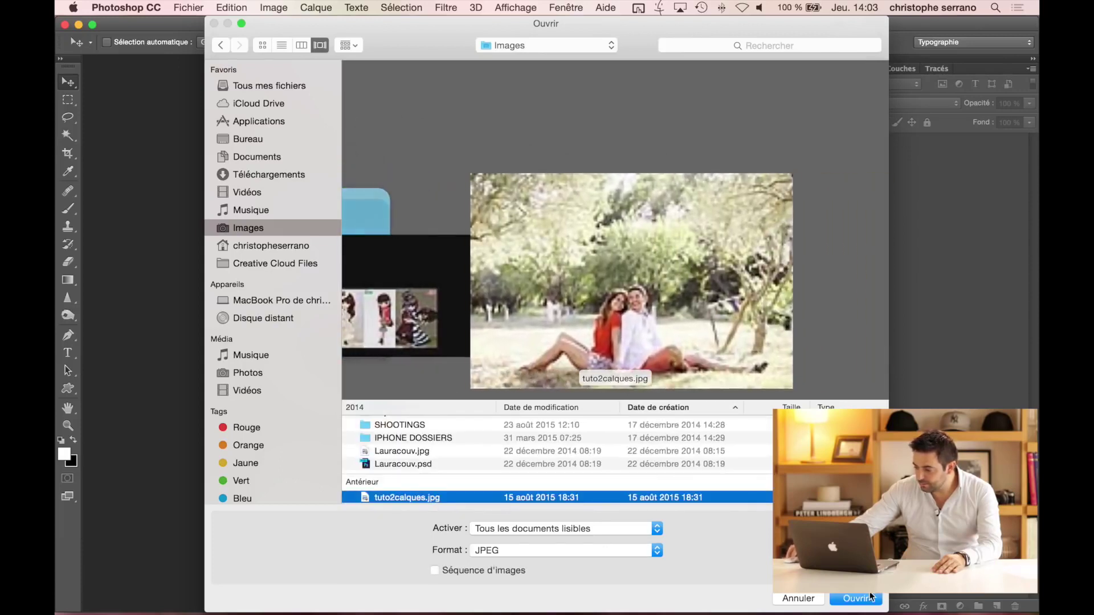
pyautogui.click(861, 599)
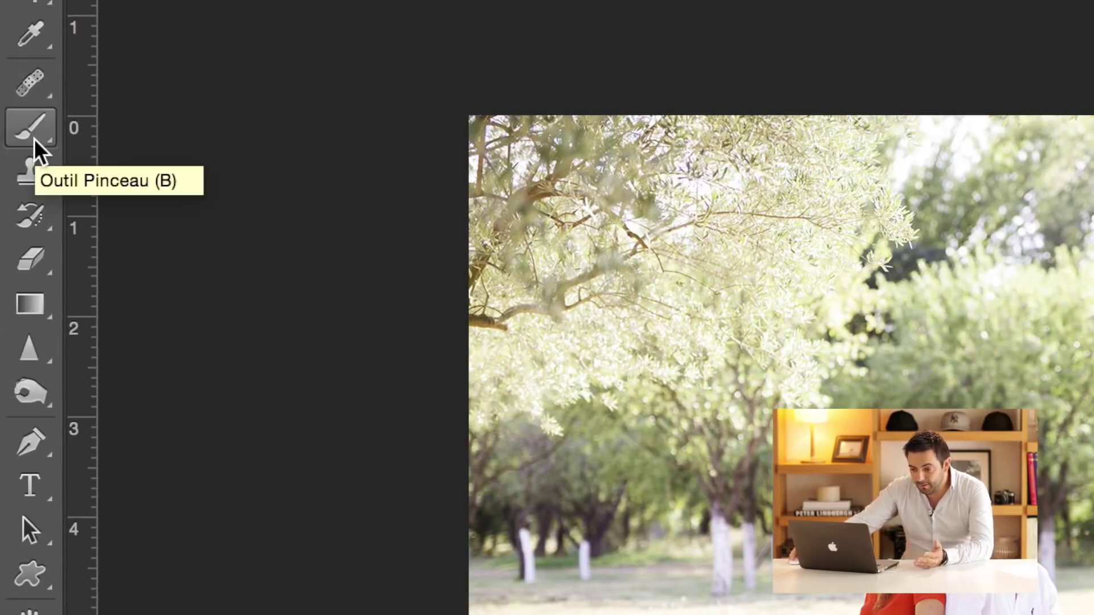
pyautogui.click(32, 100)
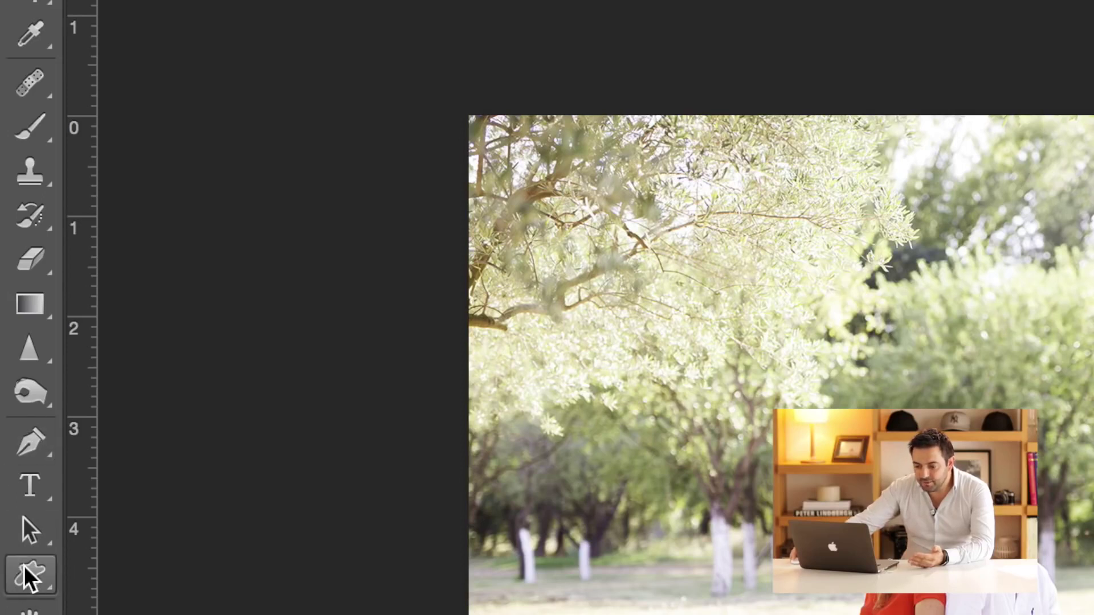
pyautogui.click(33, 450)
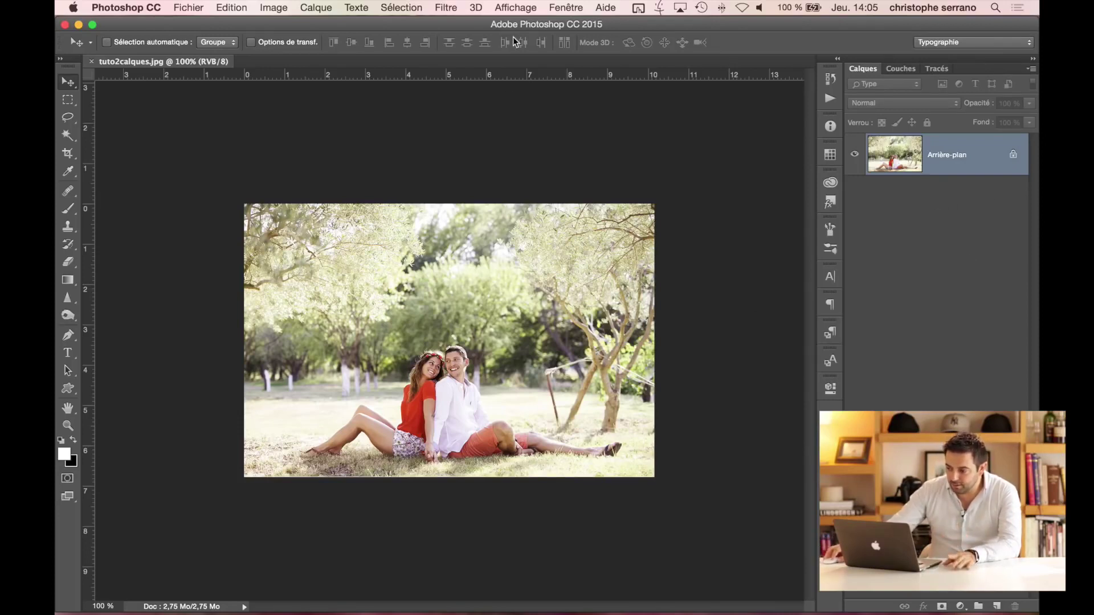
# - Show the Layers panel and add empty layer Calque 1 above Arrière-plan
pyautogui.click(569, 10)
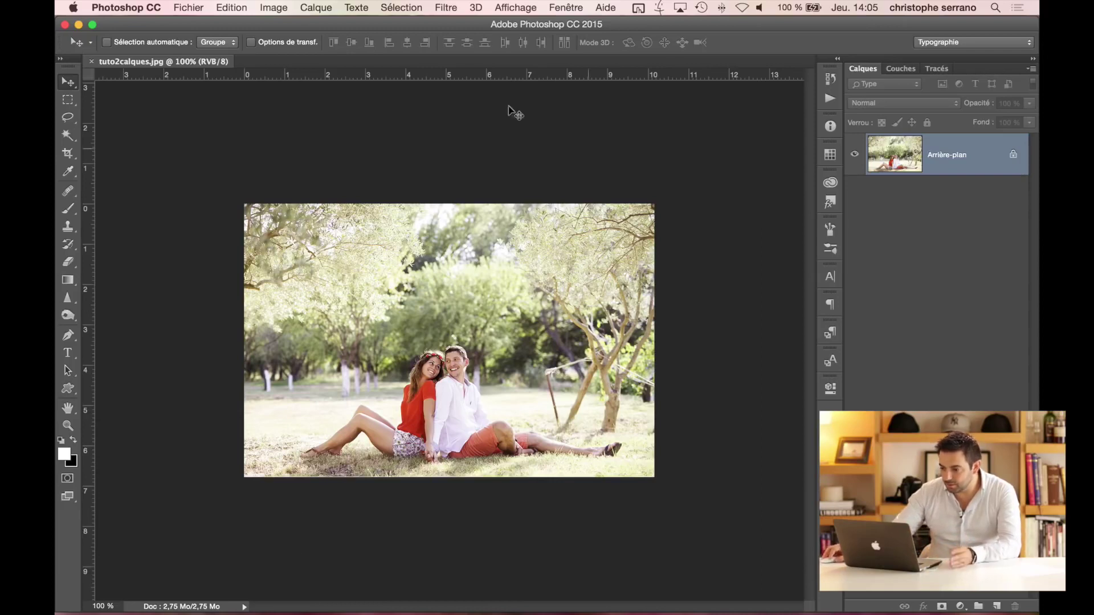
pyautogui.click(319, 7)
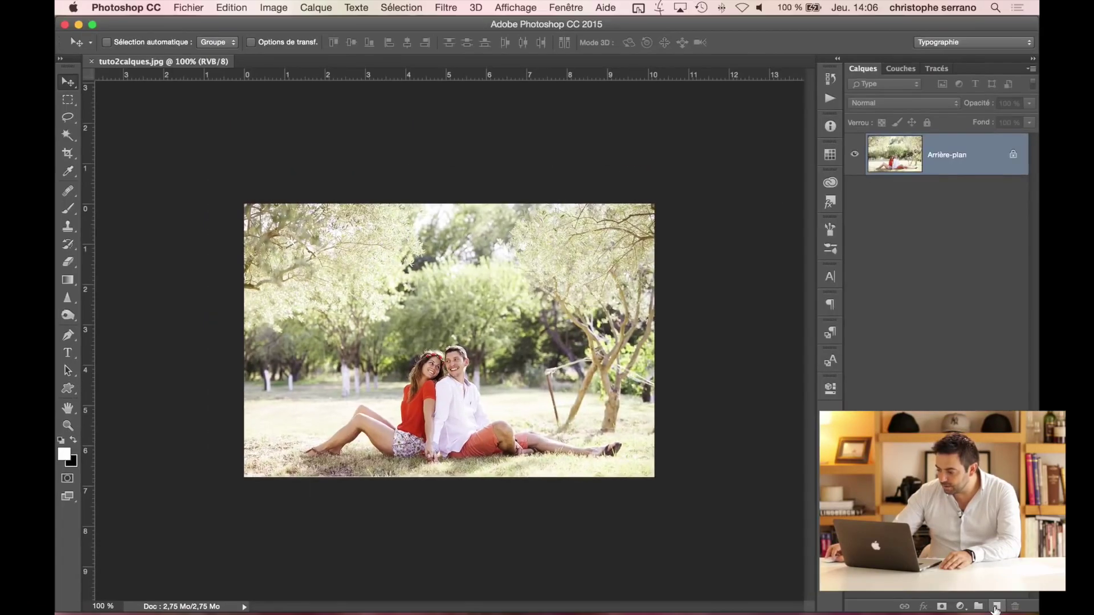
pyautogui.click(996, 608)
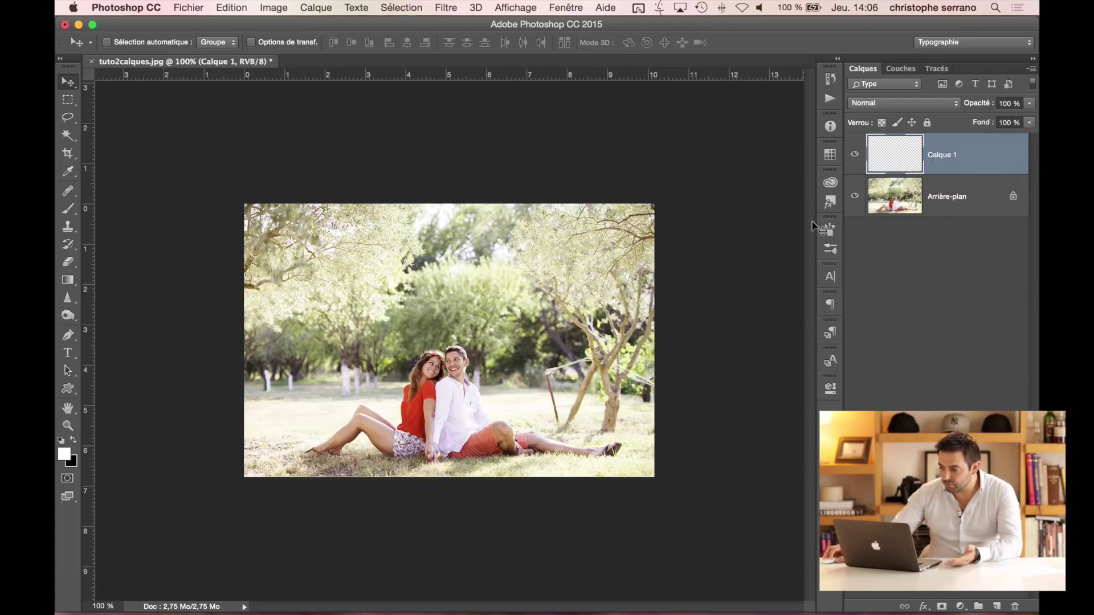
# - Paint a red zigzag brush stroke on Calque 1 and nudge it over the couple
pyautogui.click(66, 211)
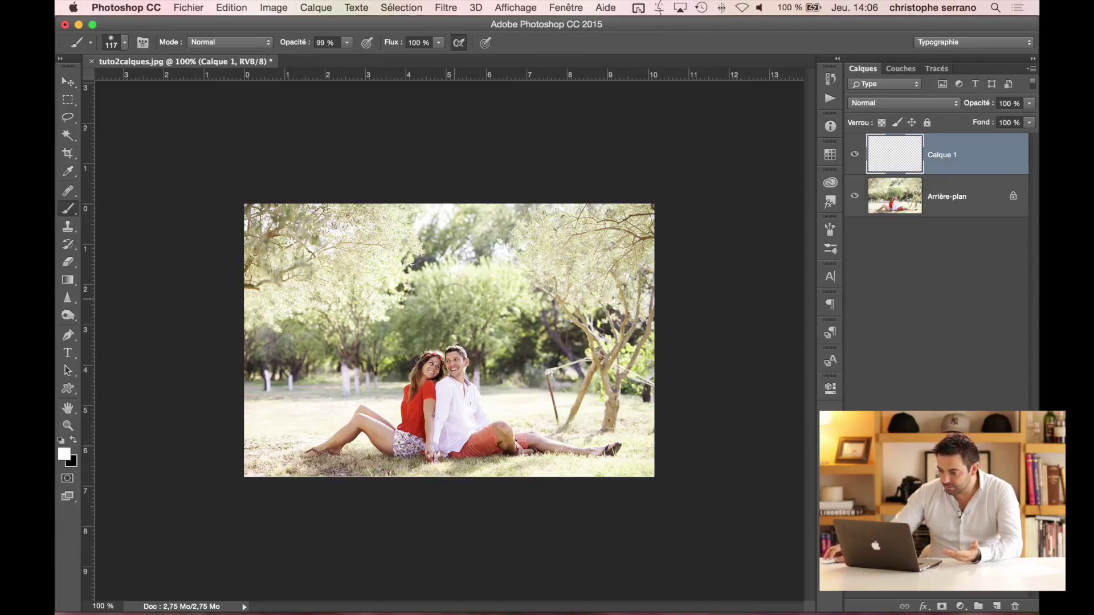
pyautogui.click(63, 456)
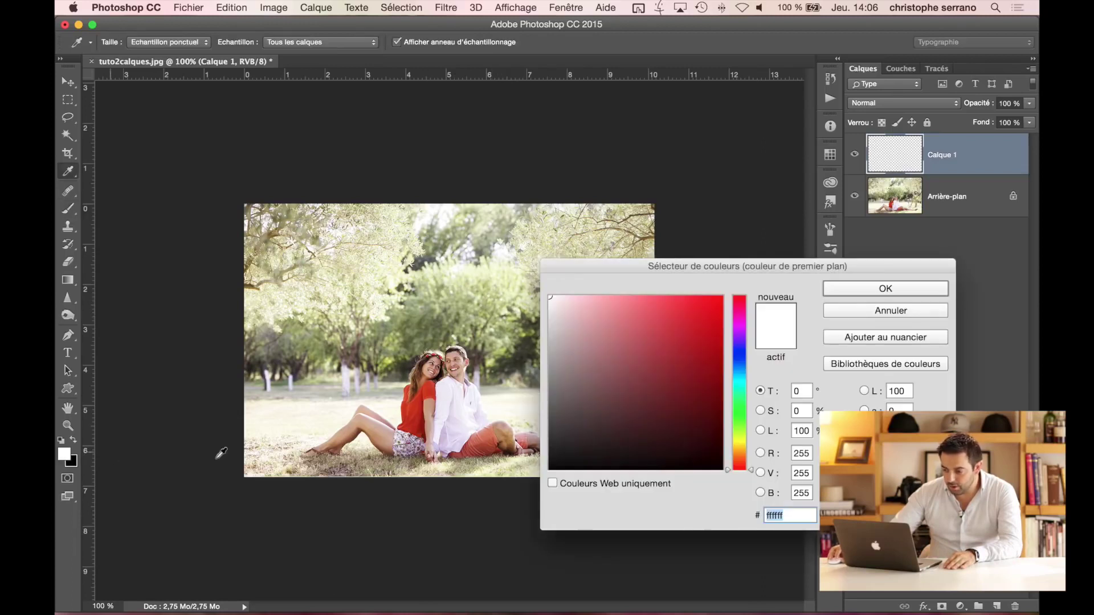
pyautogui.moveTo(636, 363); pyautogui.dragTo(703, 296)
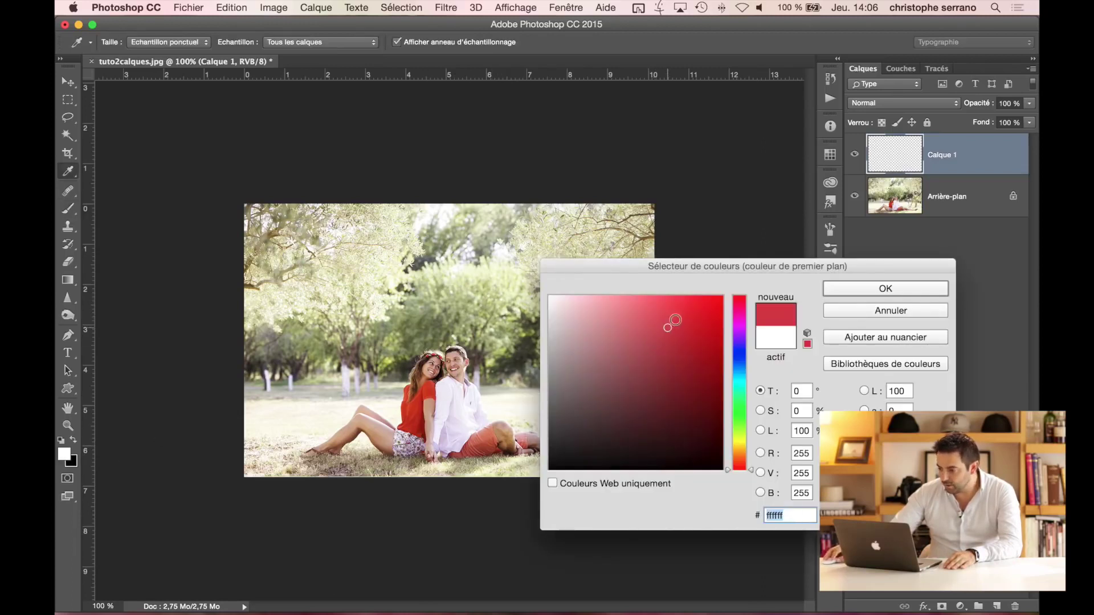
pyautogui.click(874, 293)
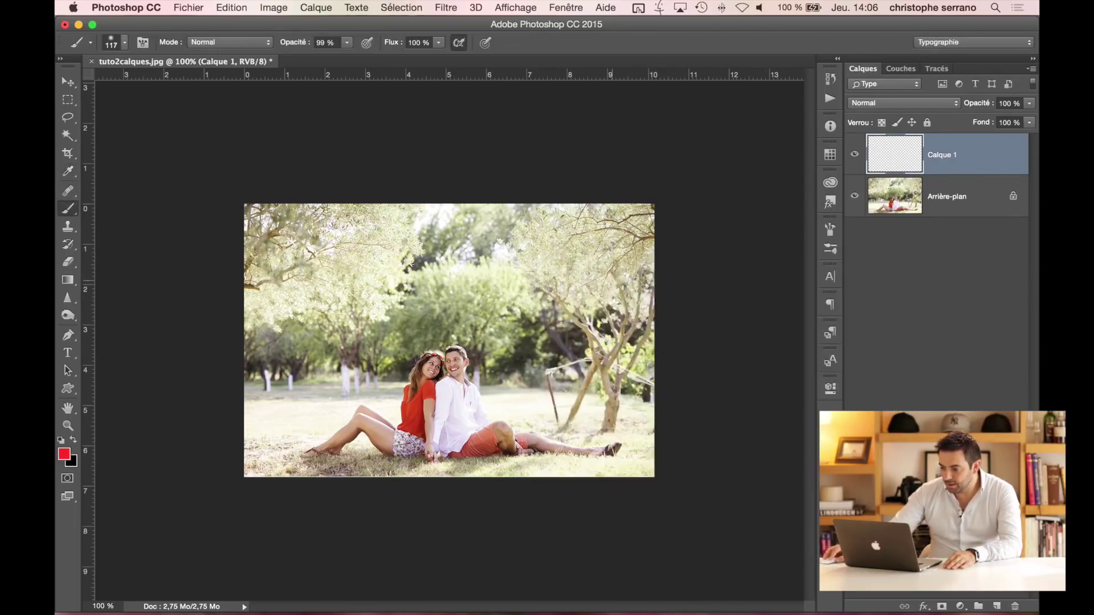
pyautogui.moveTo(461, 279); pyautogui.dragTo(512, 410)
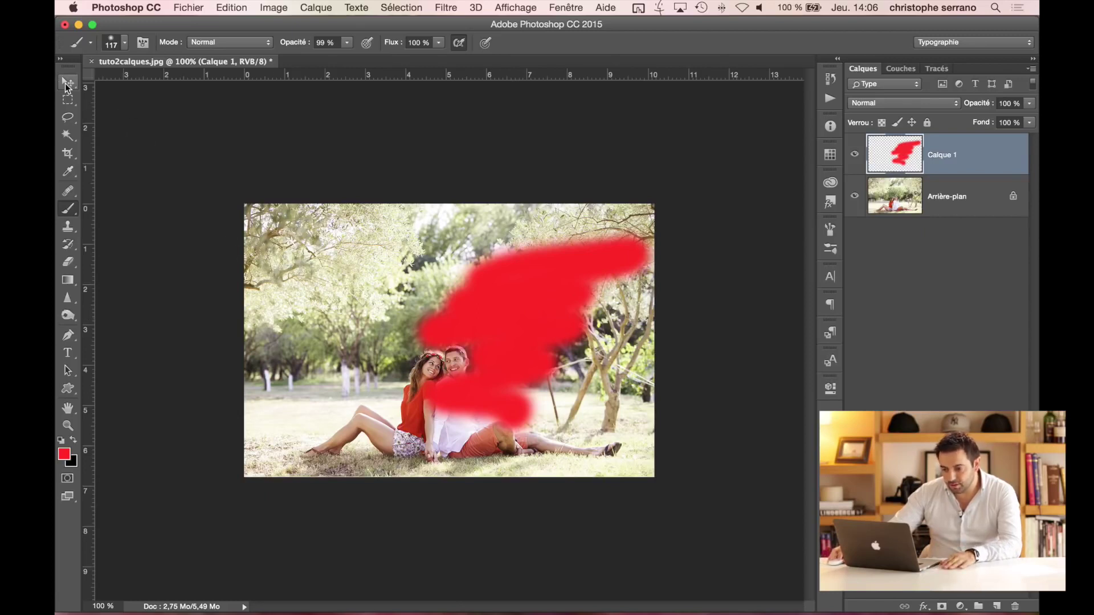
pyautogui.click(65, 84)
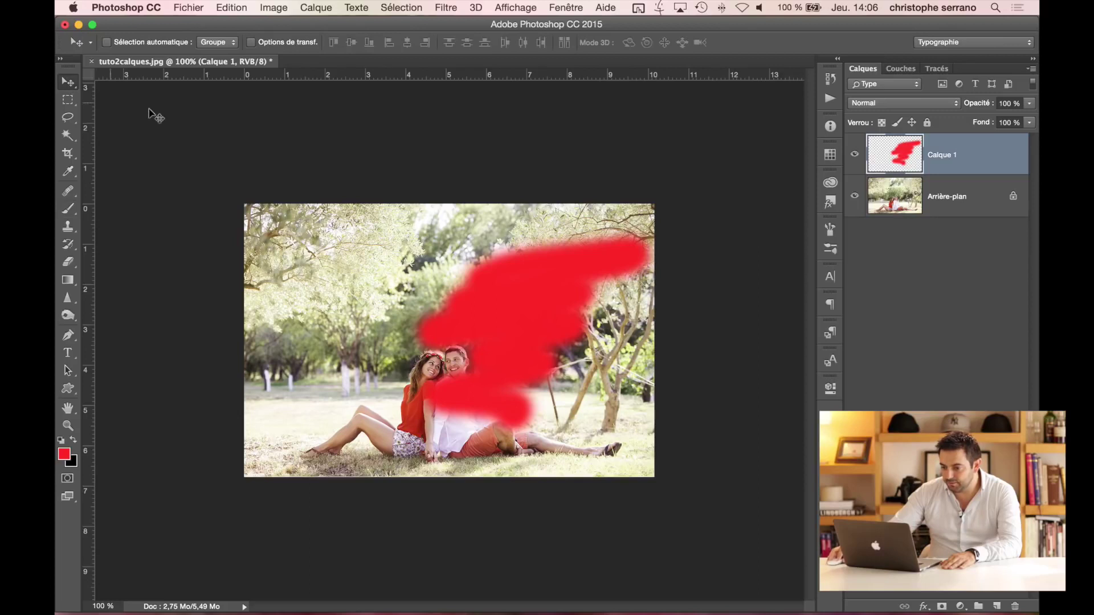
pyautogui.moveTo(510, 326)
pyautogui.mouseDown()
pyautogui.moveTo(452, 344)
pyautogui.moveTo(498, 292)
pyautogui.moveTo(435, 349)
pyautogui.moveTo(535, 317)
pyautogui.moveTo(520, 318)
pyautogui.moveTo(540, 329)
pyautogui.mouseUp()
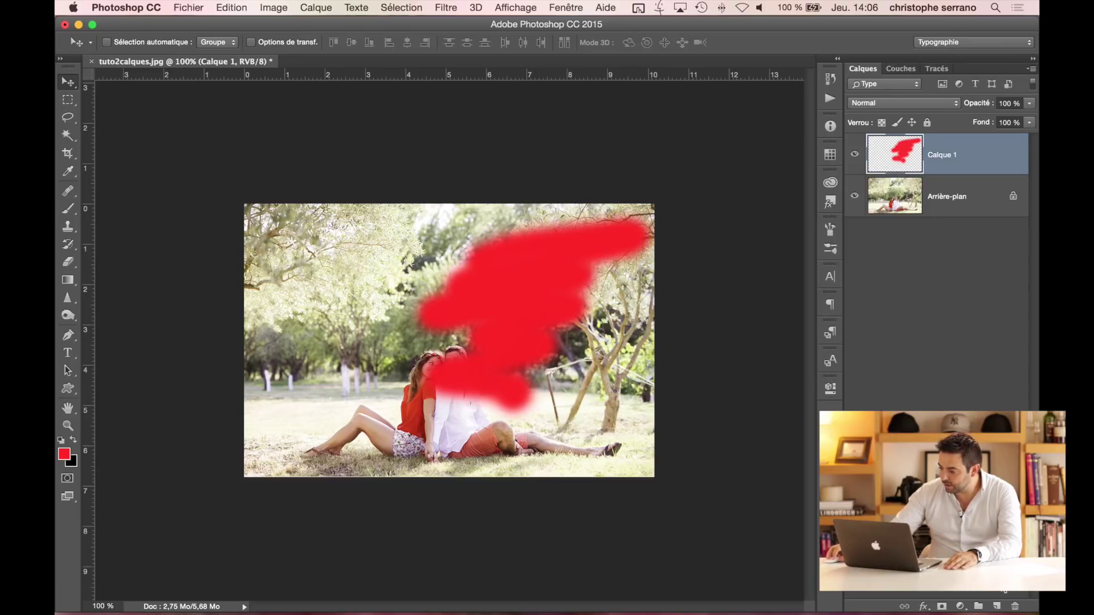
# - Add Calque 2, paint a large blue stroke across the left, and shift it up-left
pyautogui.click(997, 607)
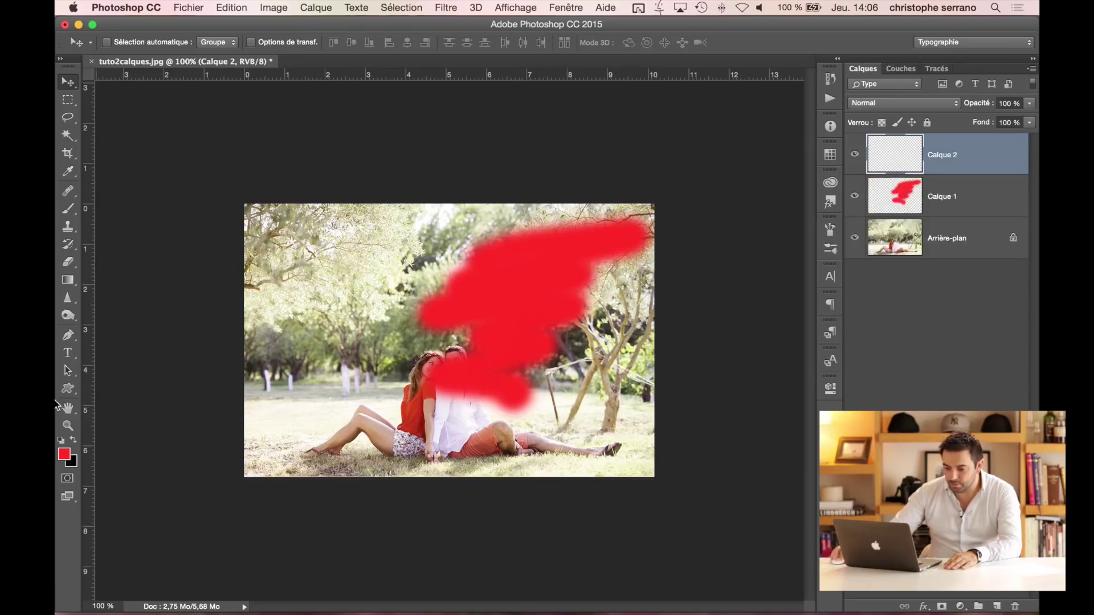
pyautogui.click(66, 456)
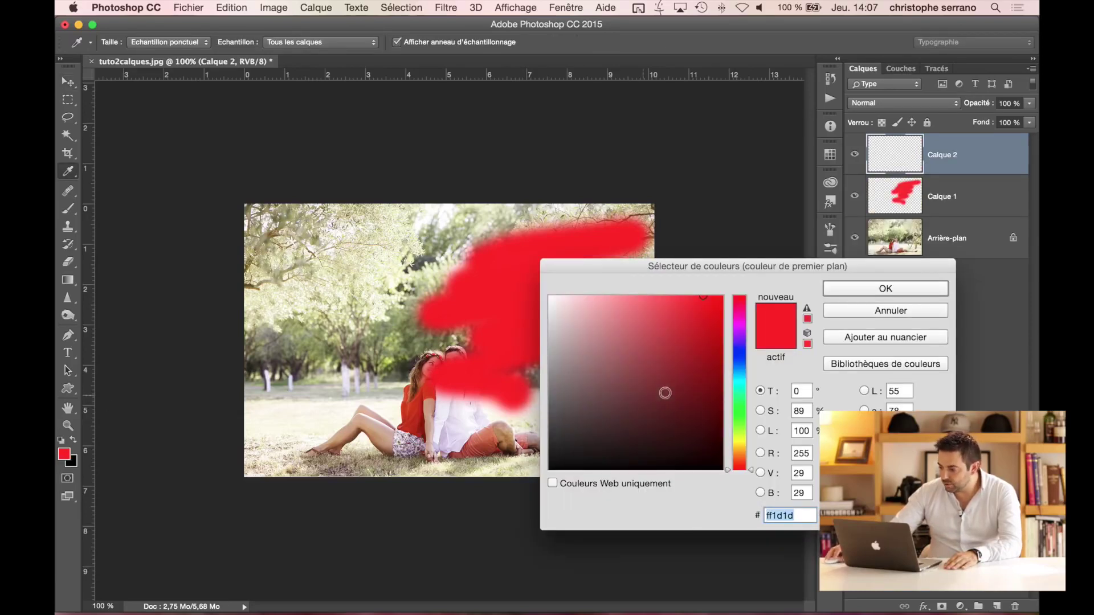
pyautogui.click(742, 365)
pyautogui.click(889, 288)
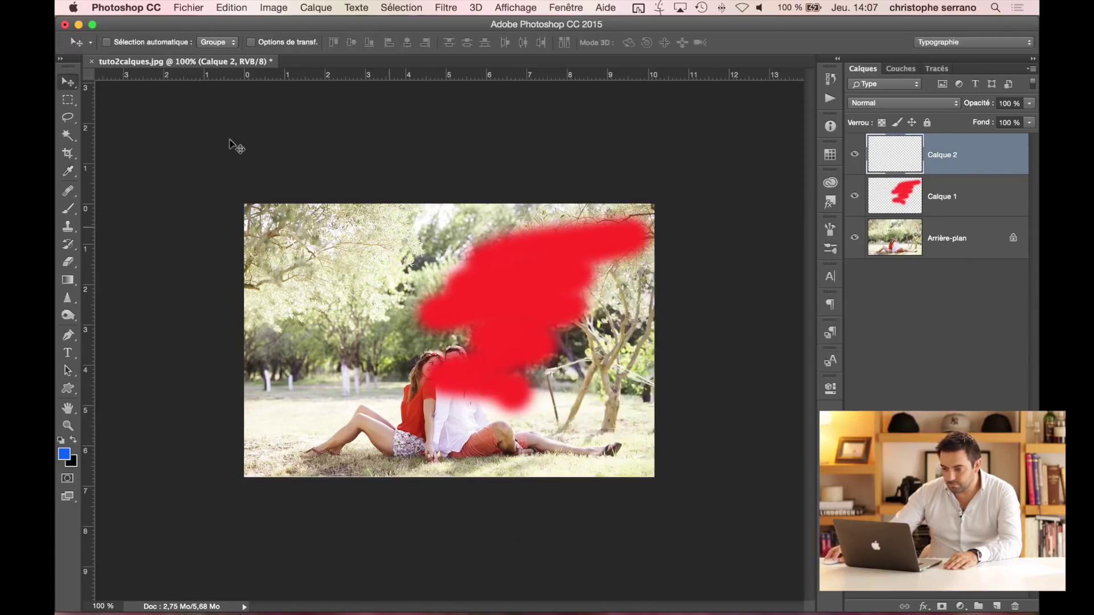
pyautogui.click(68, 208)
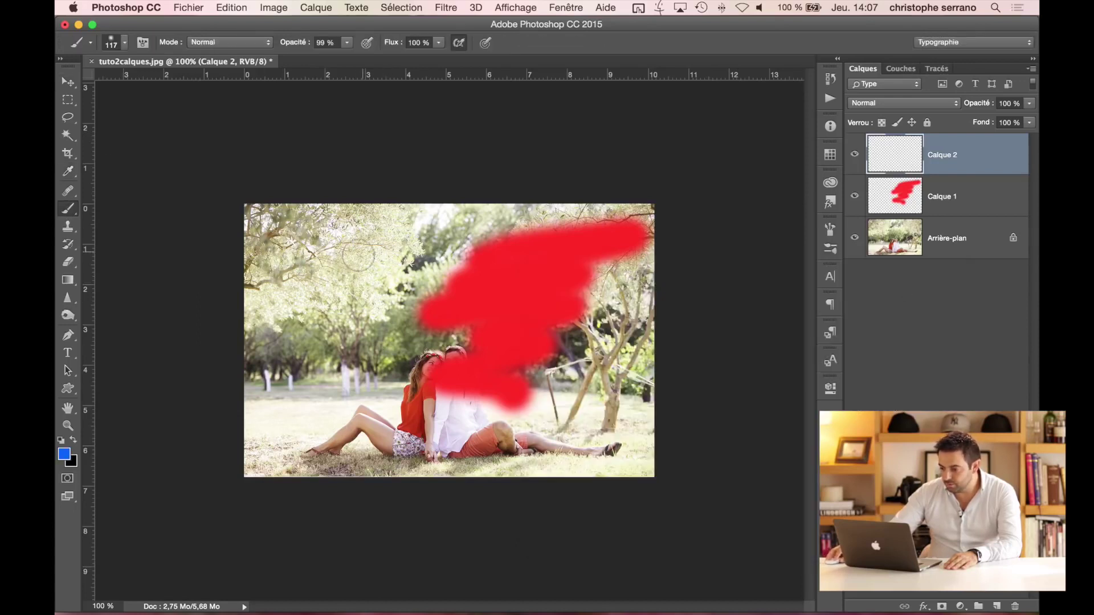
pyautogui.moveTo(358, 258); pyautogui.dragTo(323, 415)
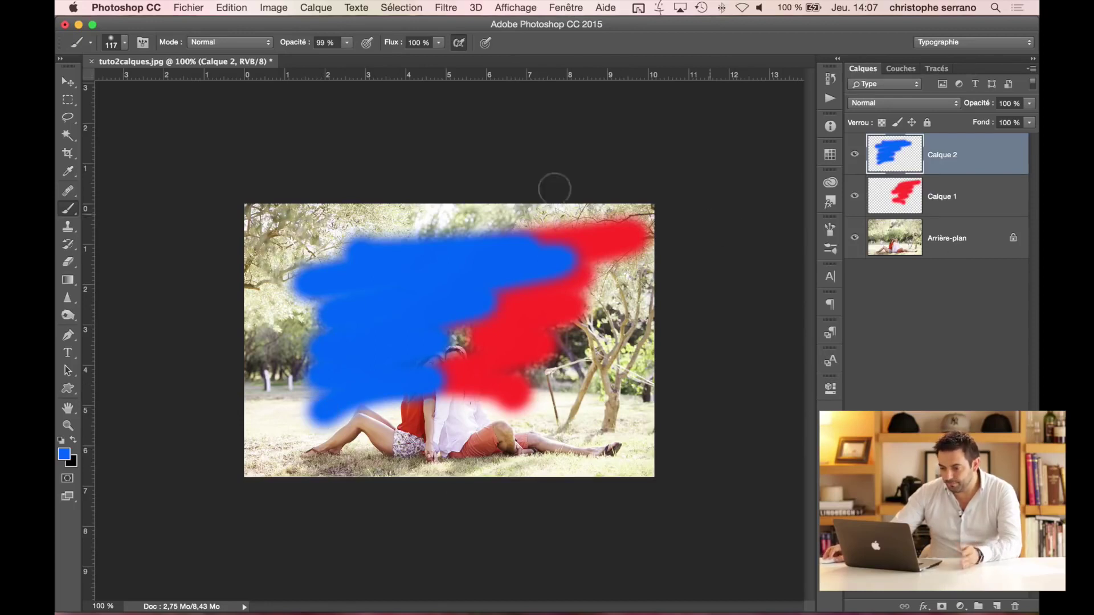
pyautogui.press('v')
pyautogui.moveTo(445, 311); pyautogui.dragTo(375, 299)
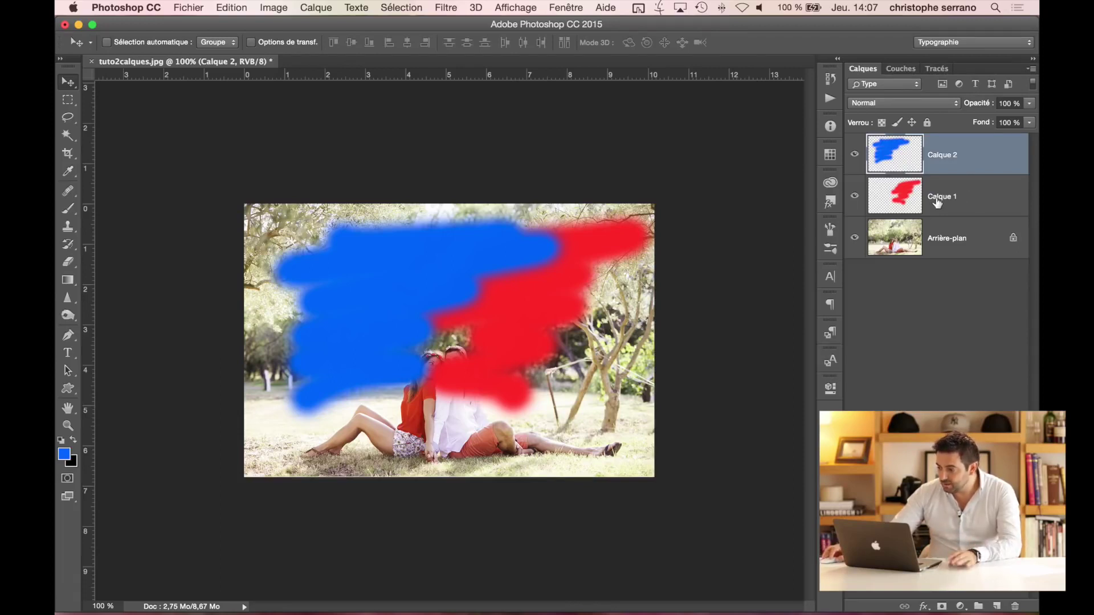
# - Drag Calque 1 above Calque 2 so the red covers the blue
pyautogui.click(974, 200)
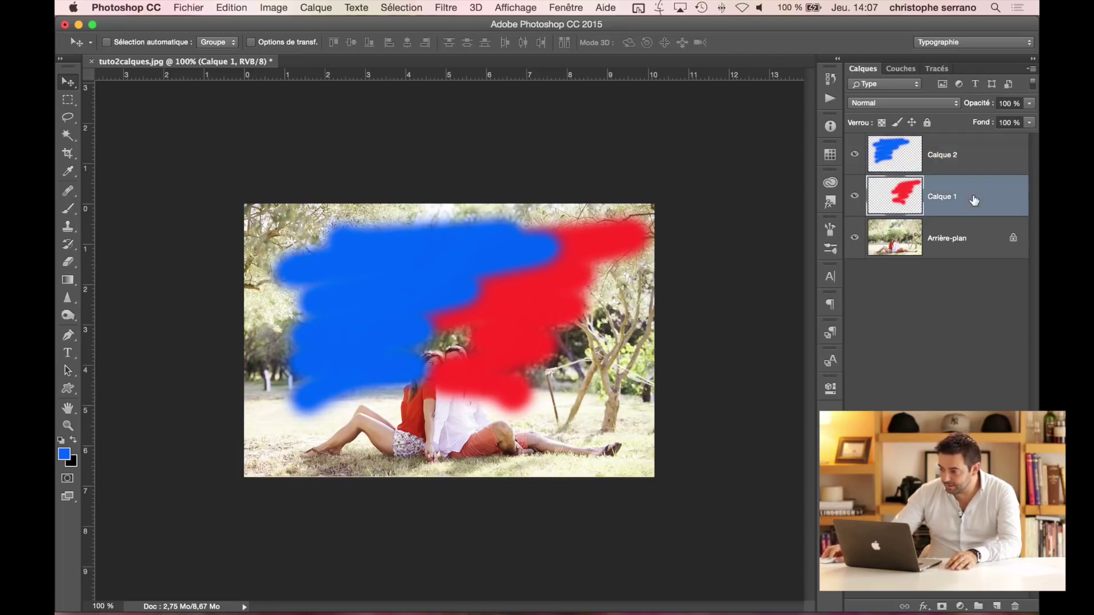
pyautogui.moveTo(974, 200)
pyautogui.mouseDown()
pyautogui.moveTo(966, 128)
pyautogui.moveTo(966, 141)
pyautogui.mouseUp()
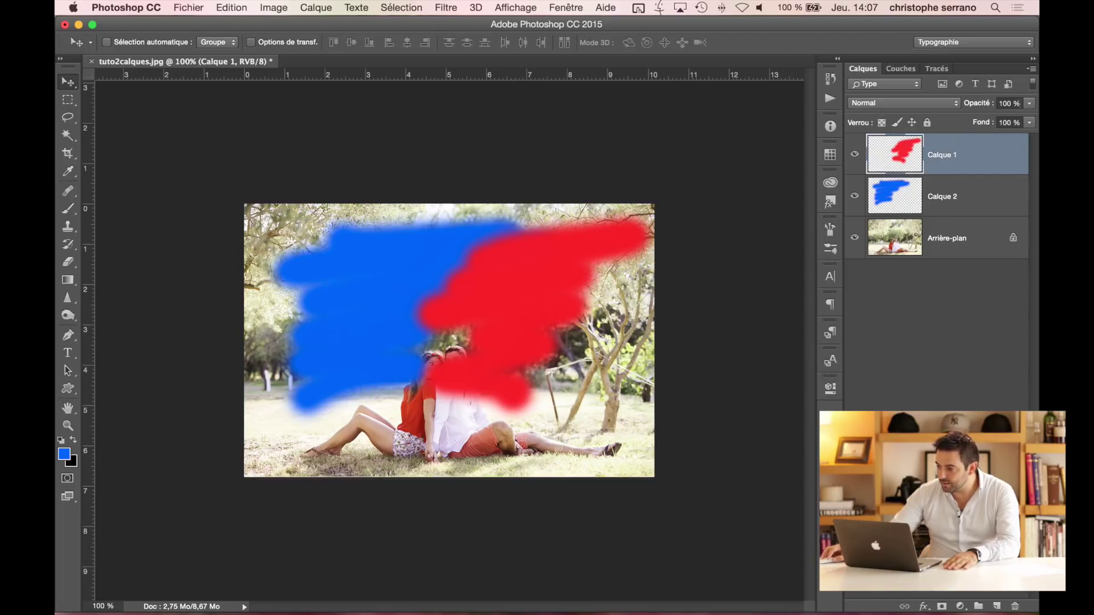
# - Lower Calque 1's opacity to reveal the blue, then restore it to 100%
pyautogui.click(1029, 105)
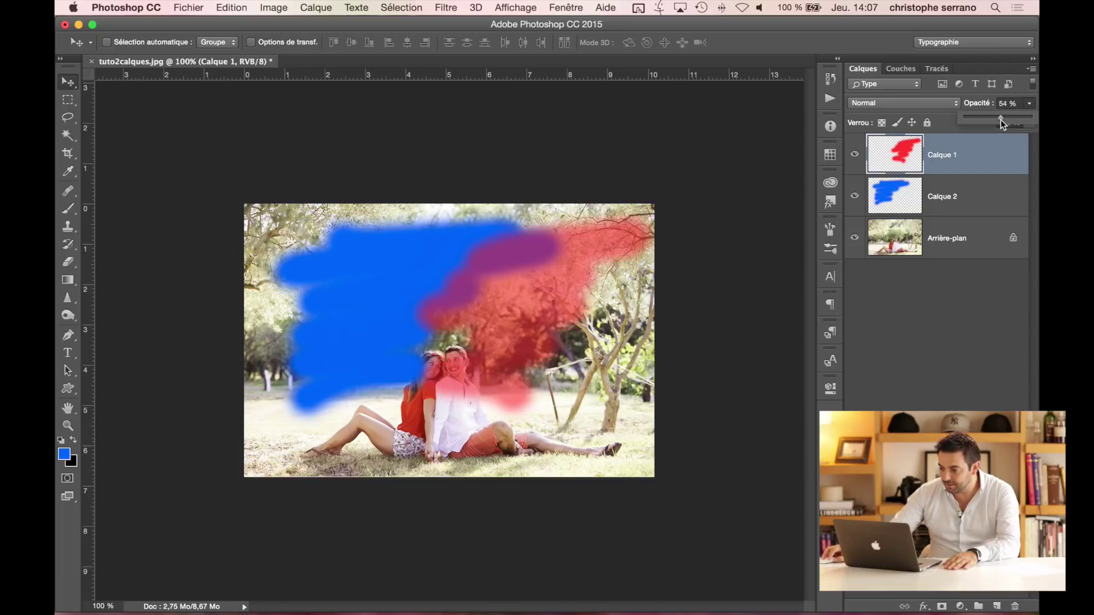
pyautogui.click(981, 117)
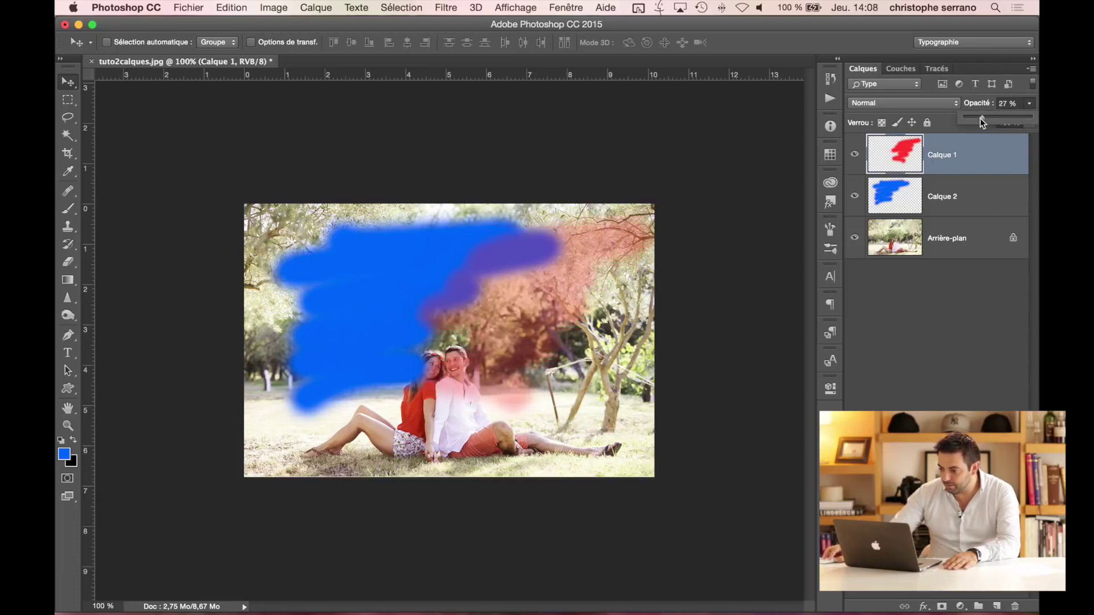
pyautogui.moveTo(989, 118); pyautogui.dragTo(996, 118)
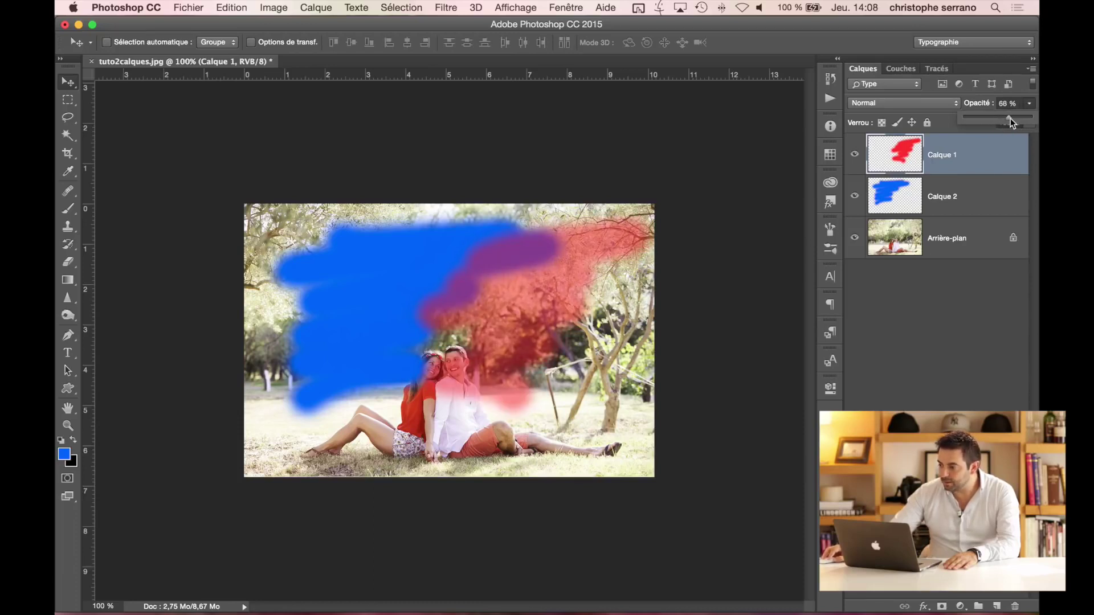
pyautogui.click(1029, 104)
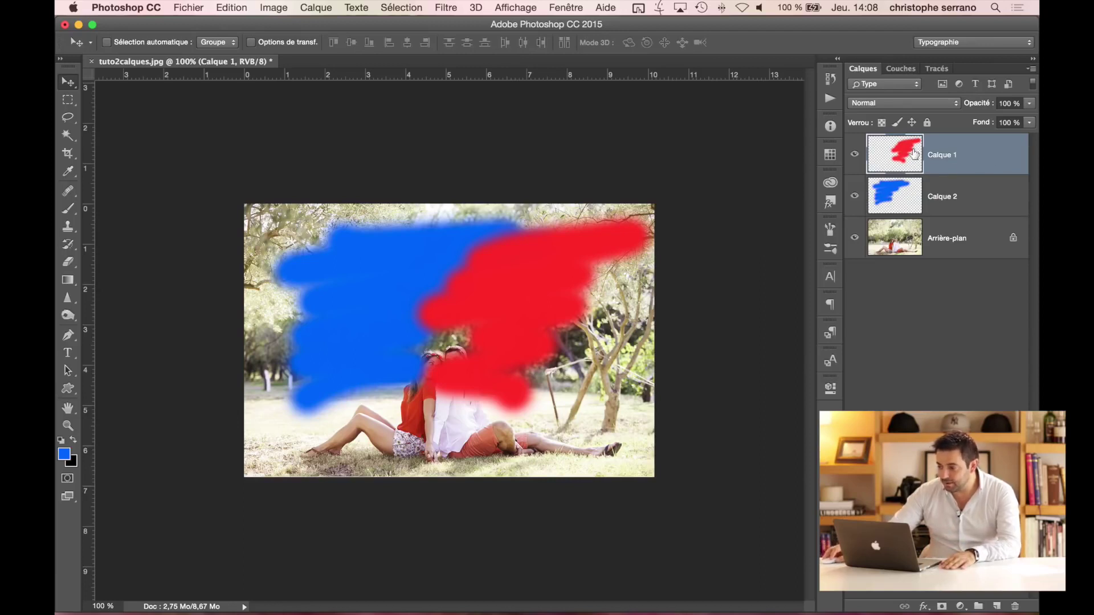
# - Hide Calque 1 and Calque 2 and select the Arrière-plan layer
pyautogui.click(855, 154)
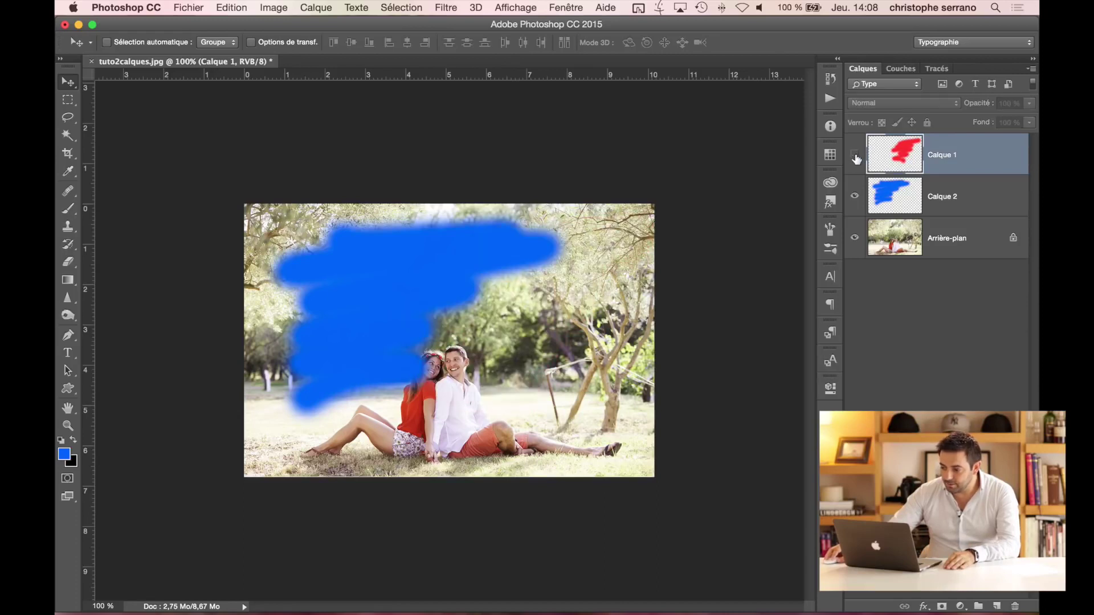
pyautogui.click(855, 196)
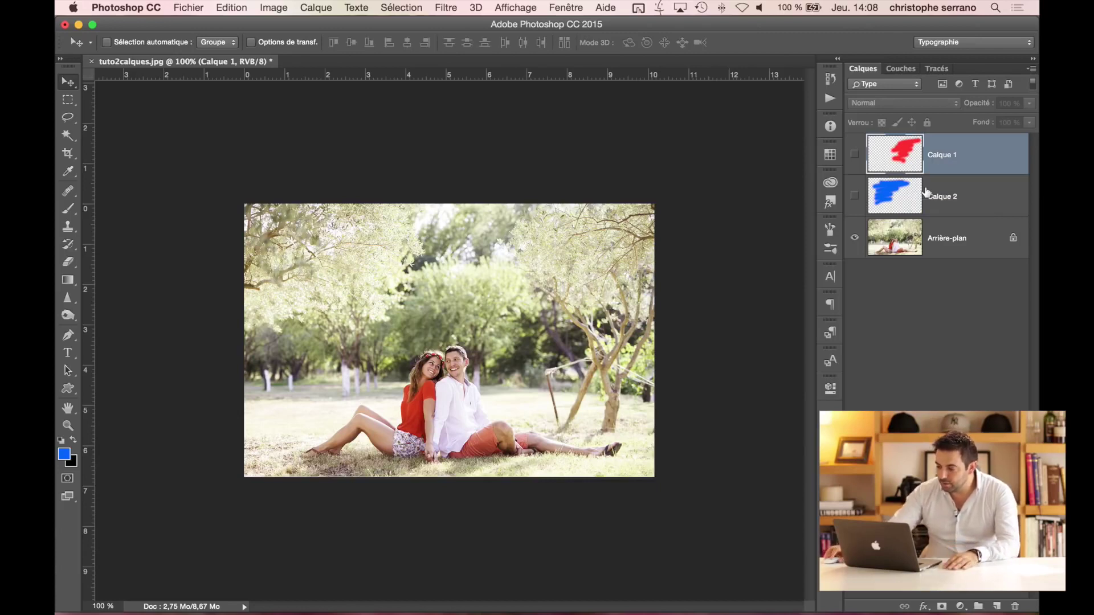
pyautogui.click(972, 252)
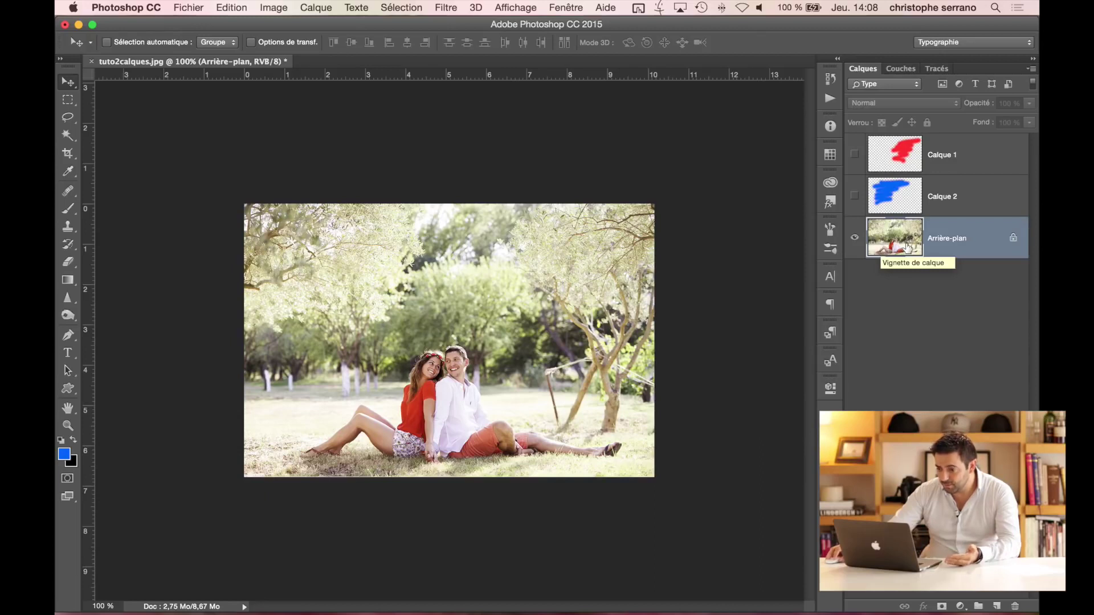
pyautogui.click(317, 7)
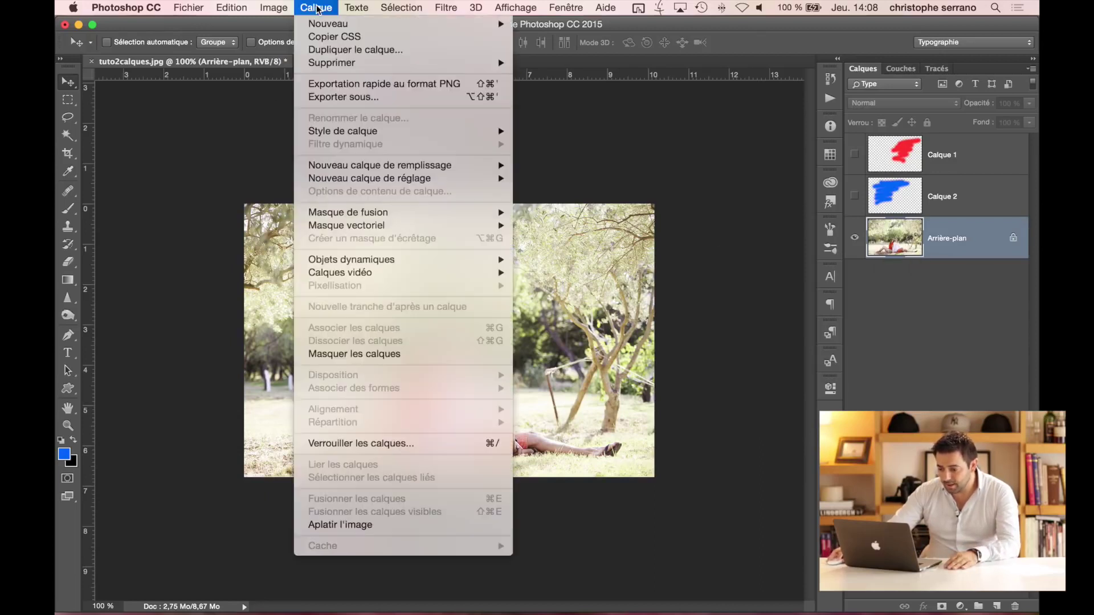
pyautogui.moveTo(369, 177)
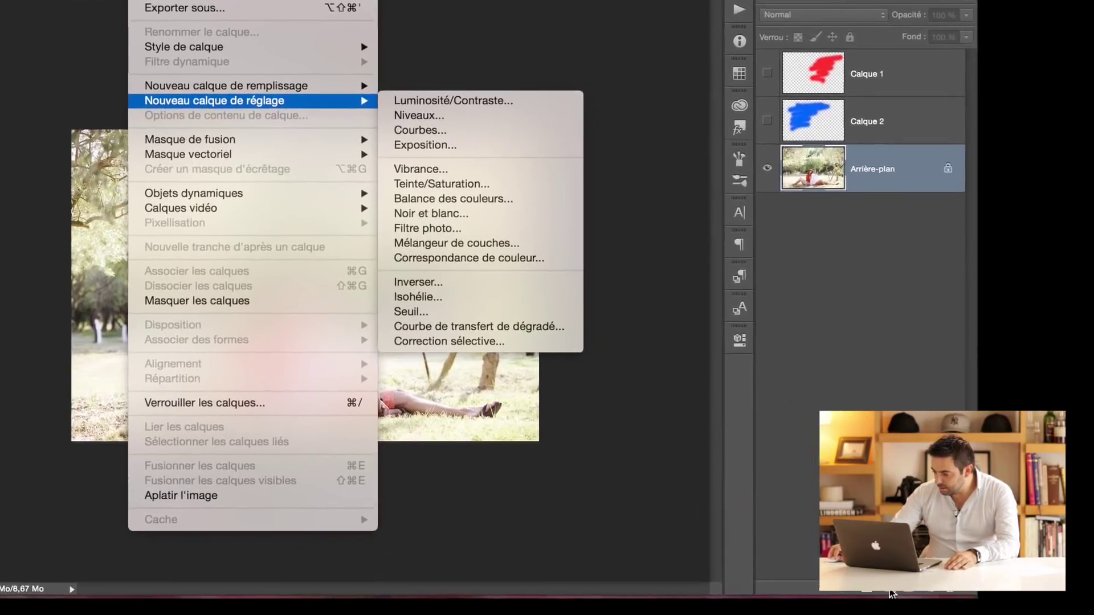
# - Add a Noir et blanc adjustment layer above the background and close its Properties panel
pyautogui.press('Escape')
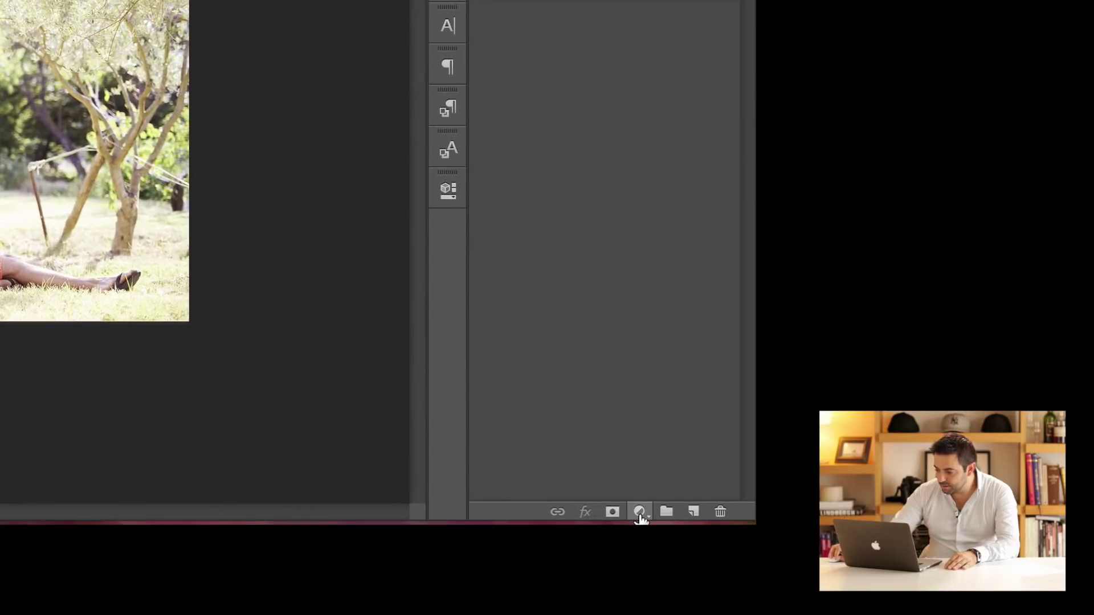
pyautogui.click(639, 511)
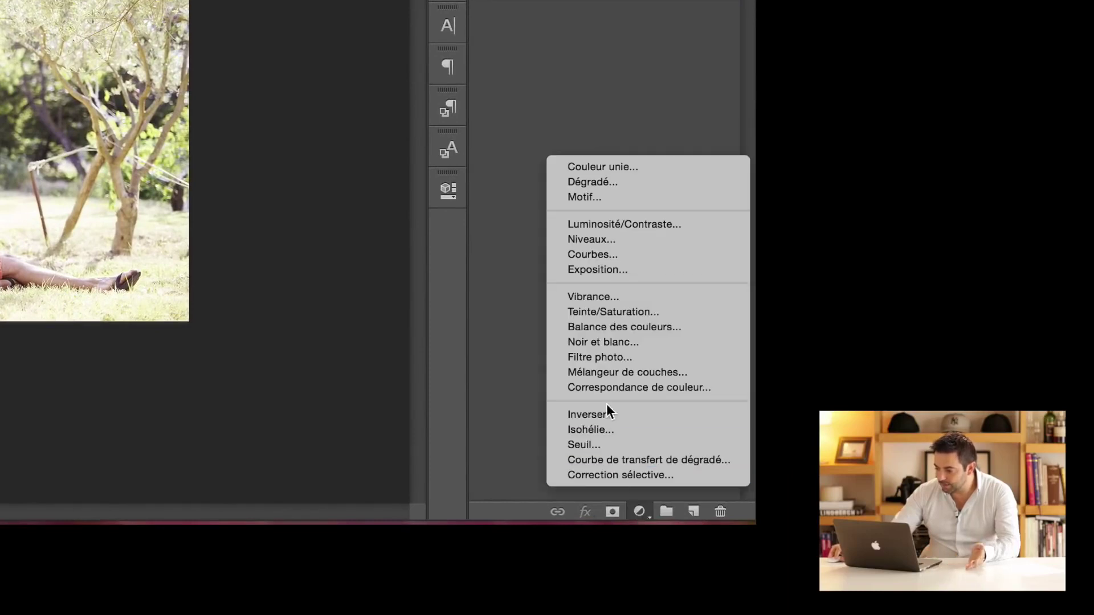
pyautogui.click(604, 342)
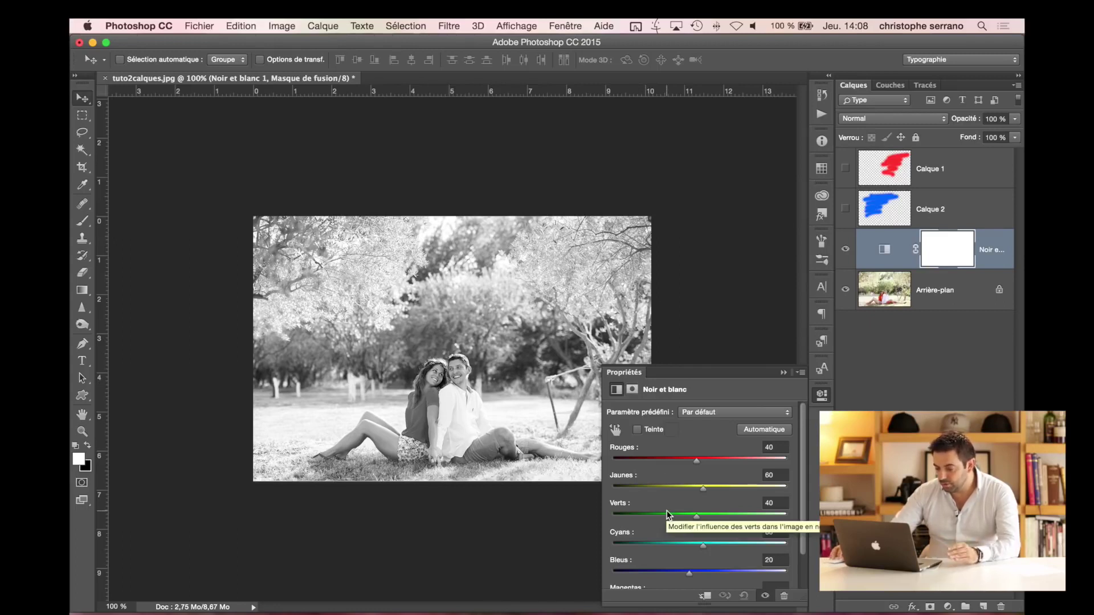
pyautogui.click(784, 373)
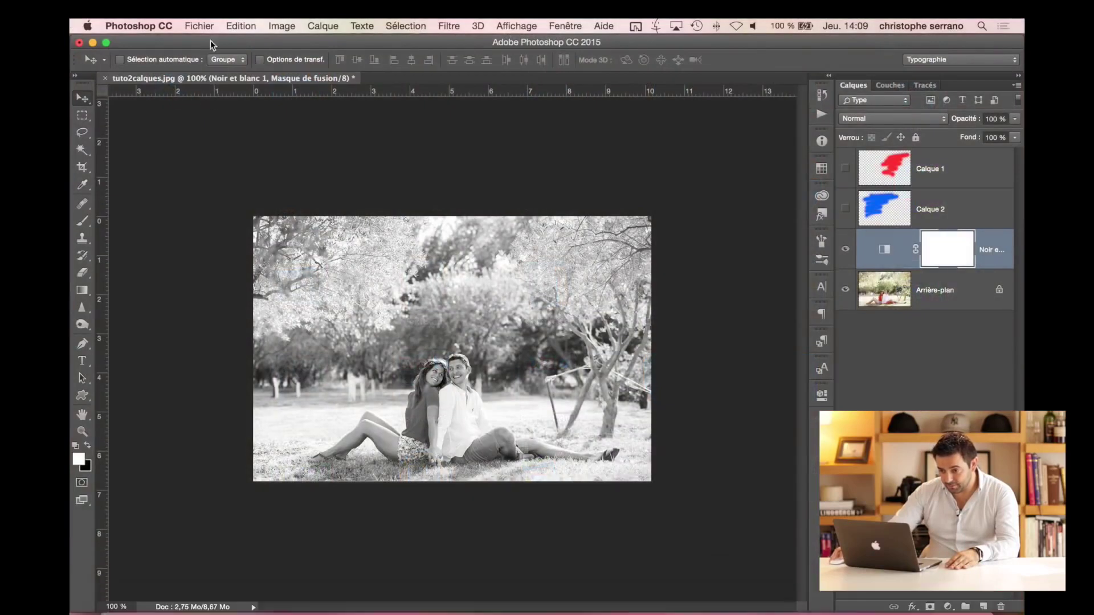
# - Import and embed OP_LOGO_RVB.png, then move the logo up near the photo's top
pyautogui.click(198, 27)
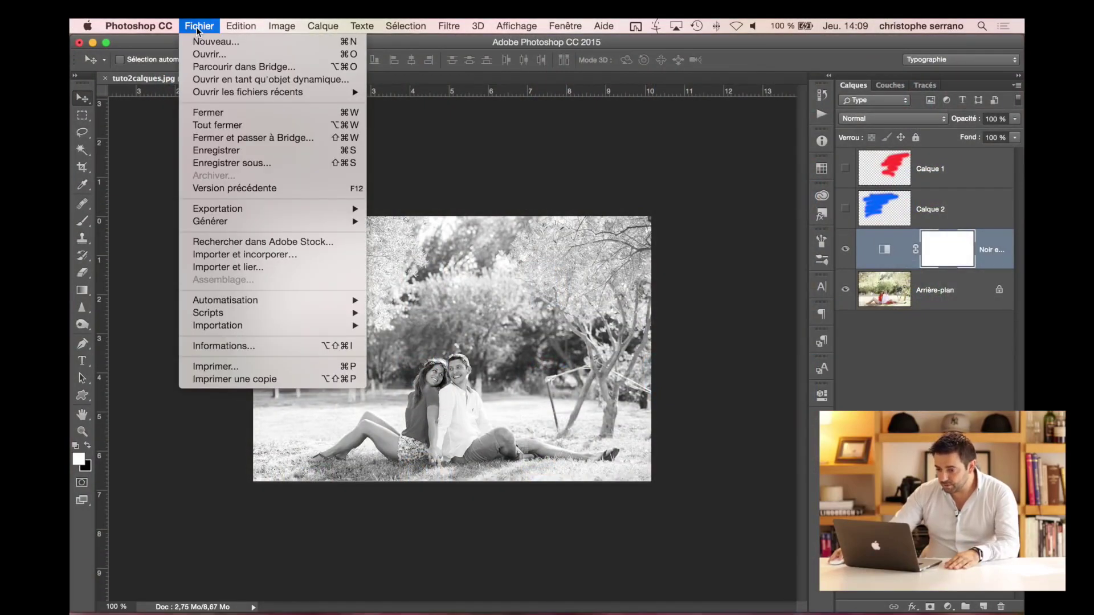
pyautogui.click(233, 255)
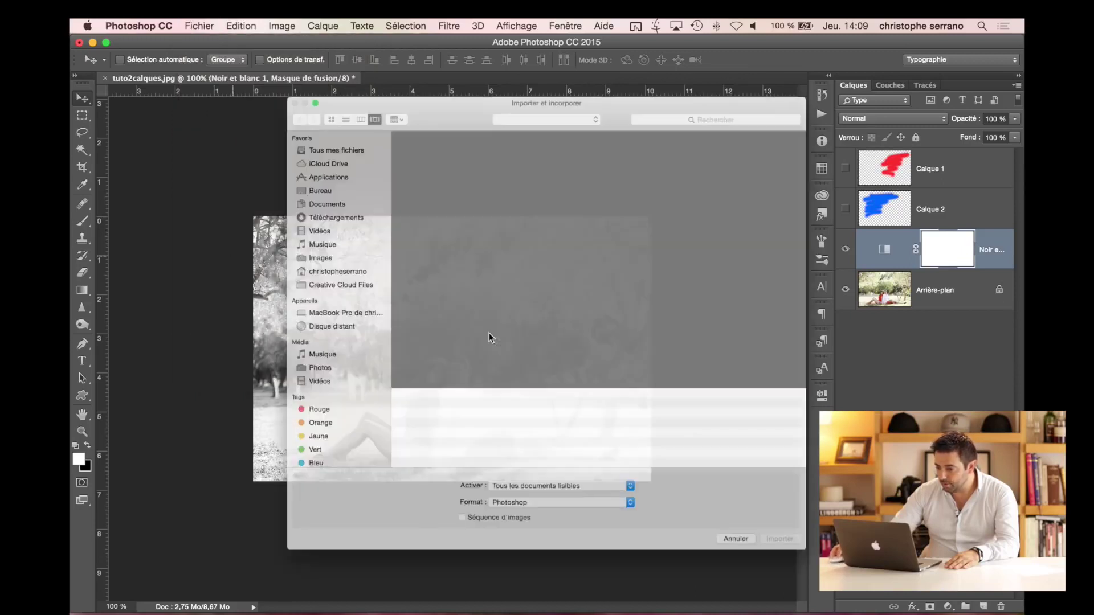
pyautogui.click(428, 428)
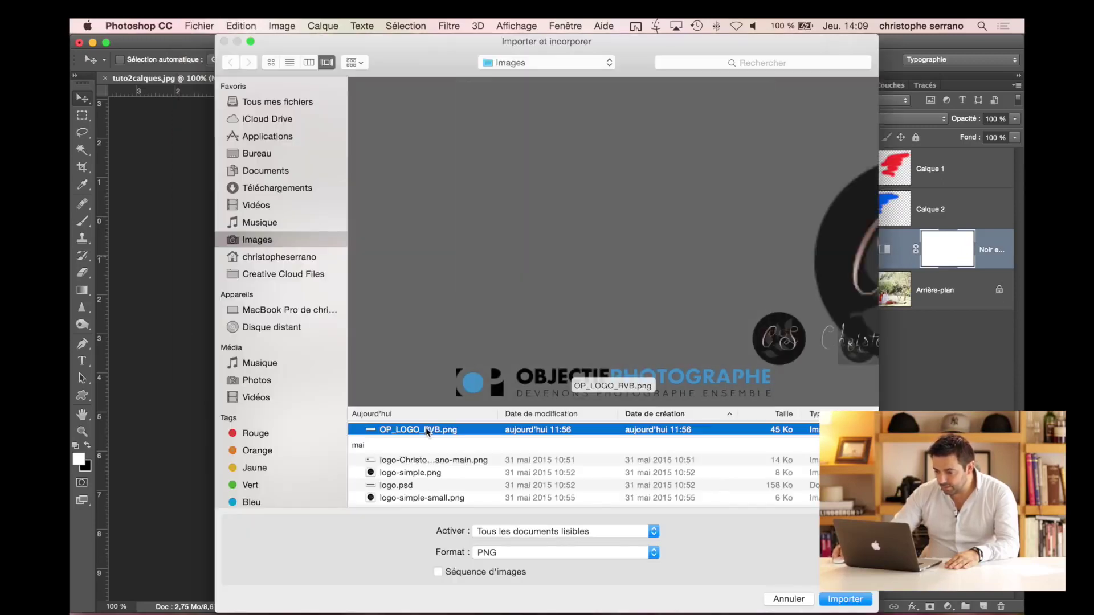
pyautogui.click(849, 599)
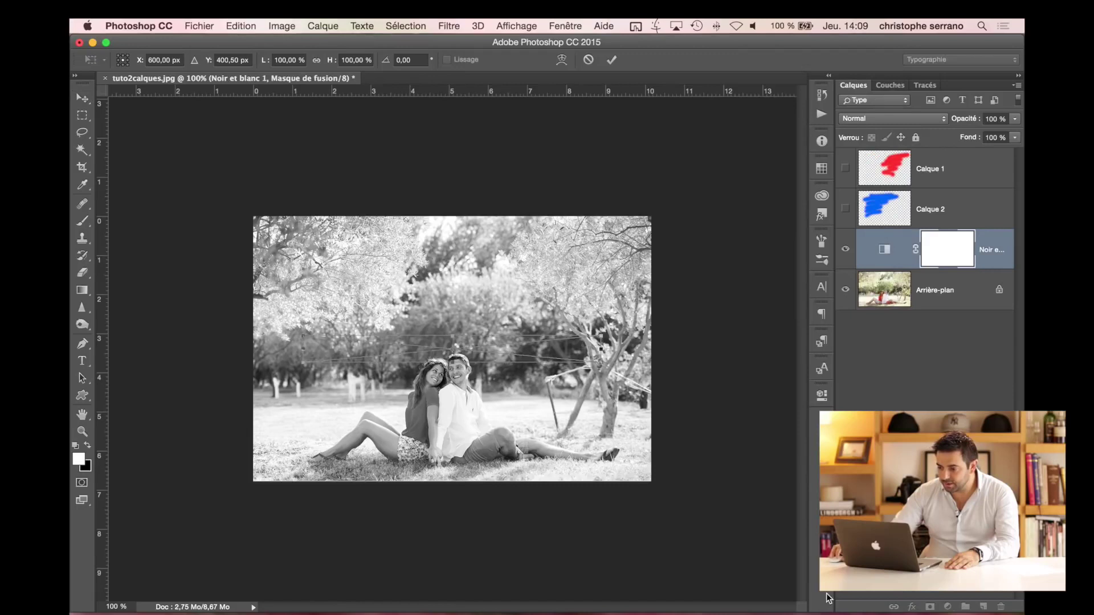
pyautogui.press('Return')
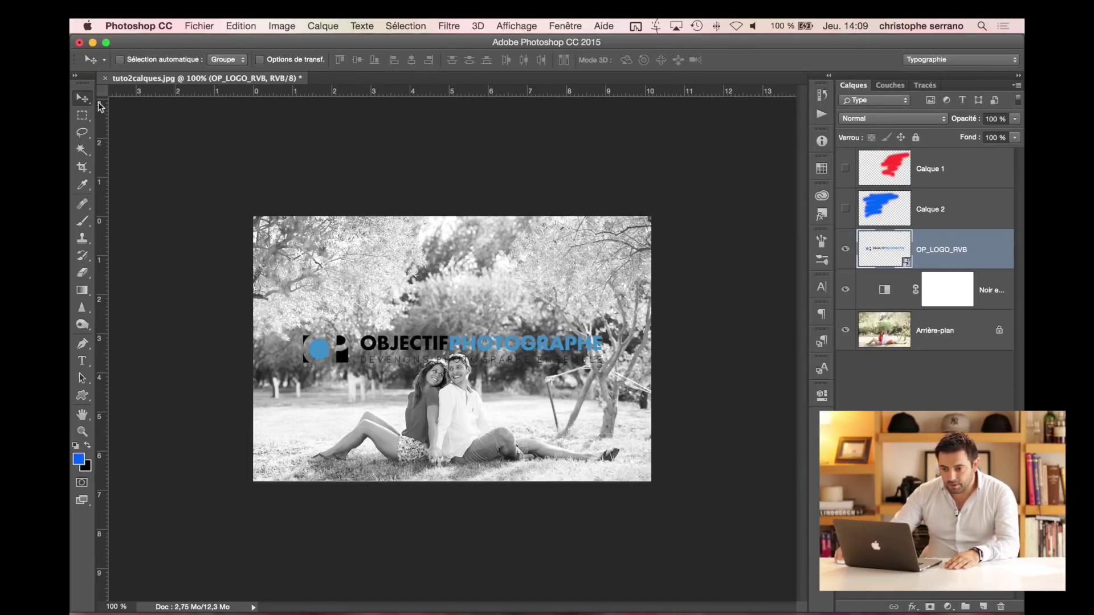
pyautogui.moveTo(484, 348); pyautogui.dragTo(484, 262)
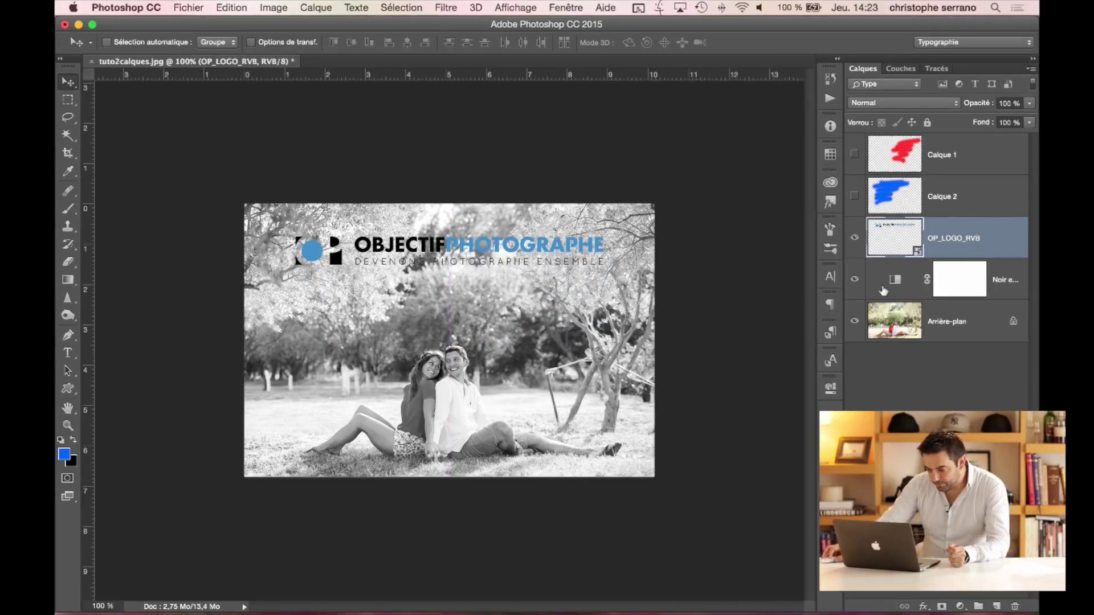
# - Browse the logo, photo and Noir et blanc layers, then hide the Noir et blanc adjustment
pyautogui.click(883, 291)
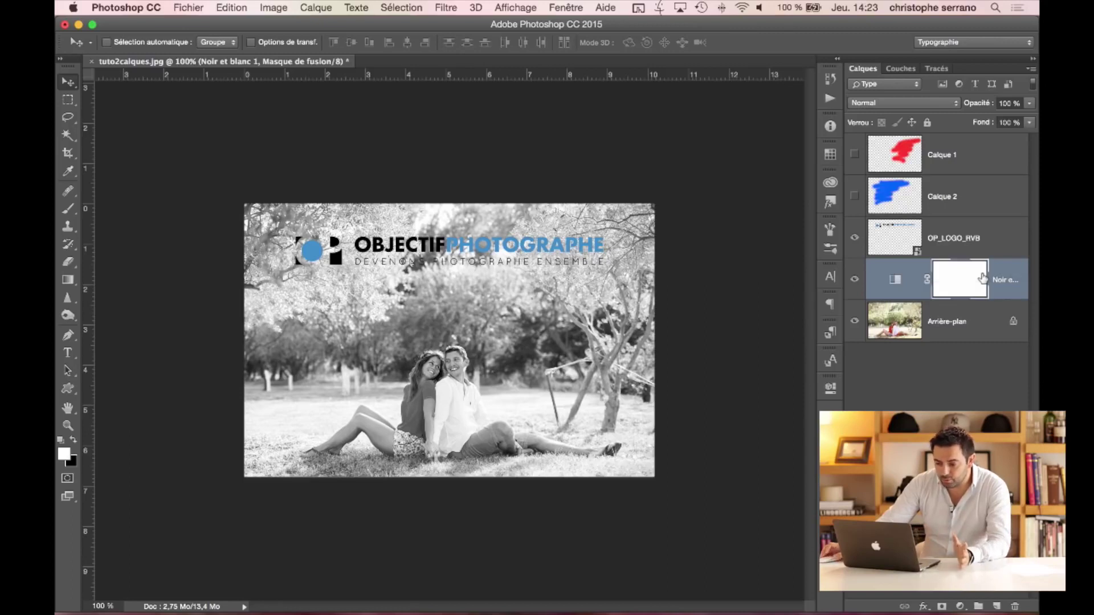
pyautogui.click(946, 238)
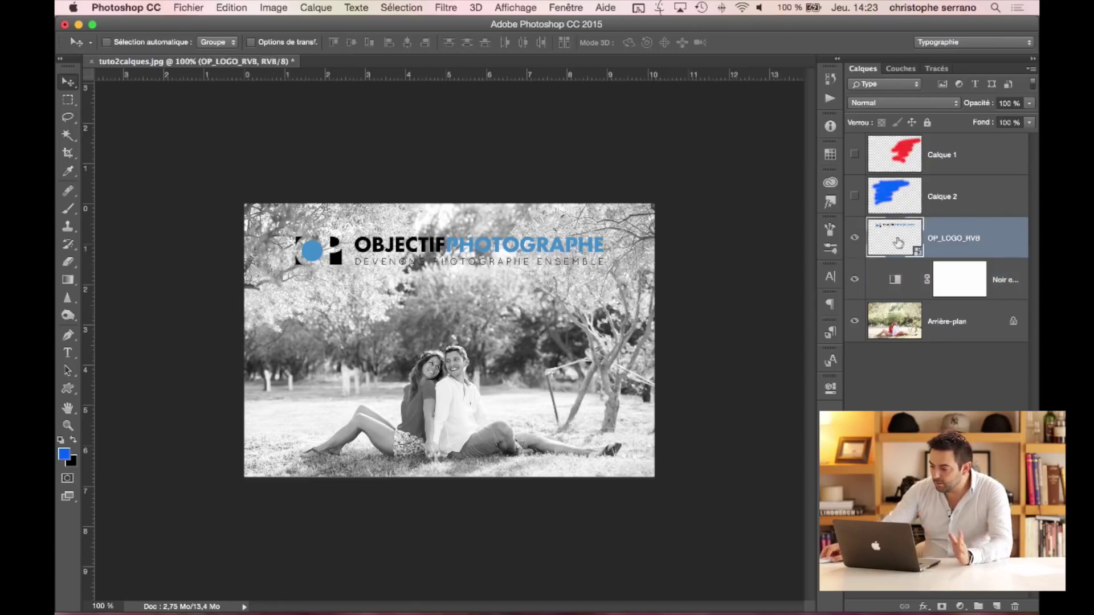
pyautogui.click(953, 332)
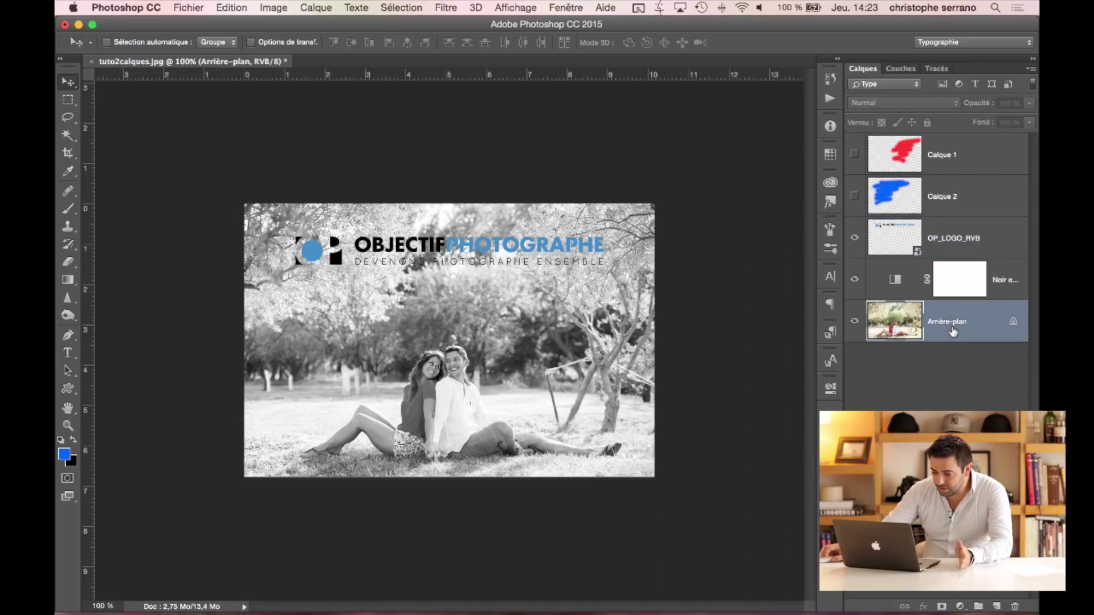
pyautogui.click(880, 287)
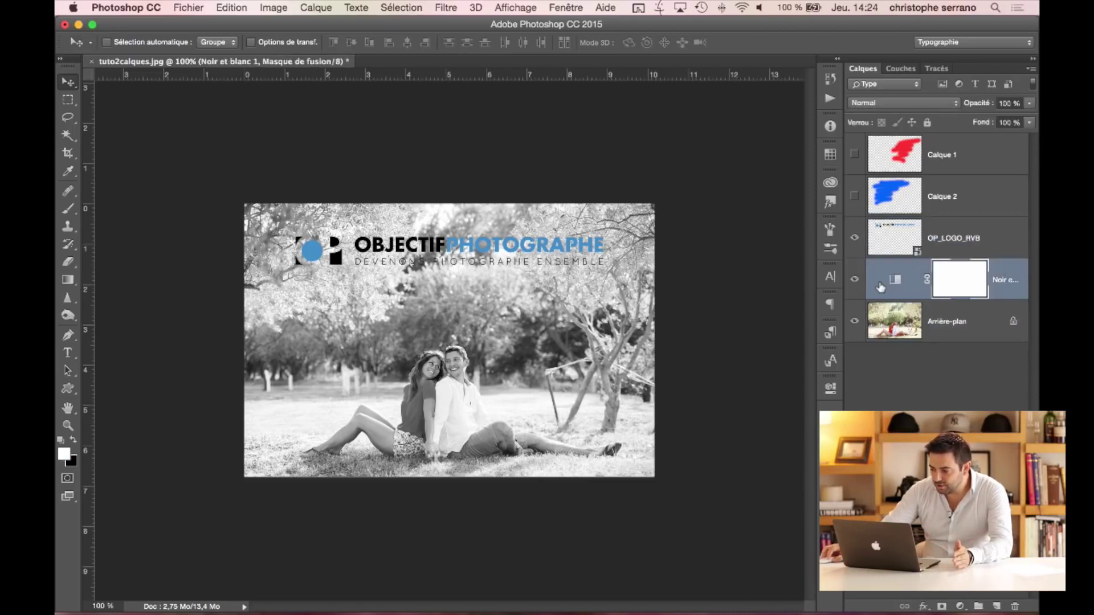
pyautogui.click(1014, 238)
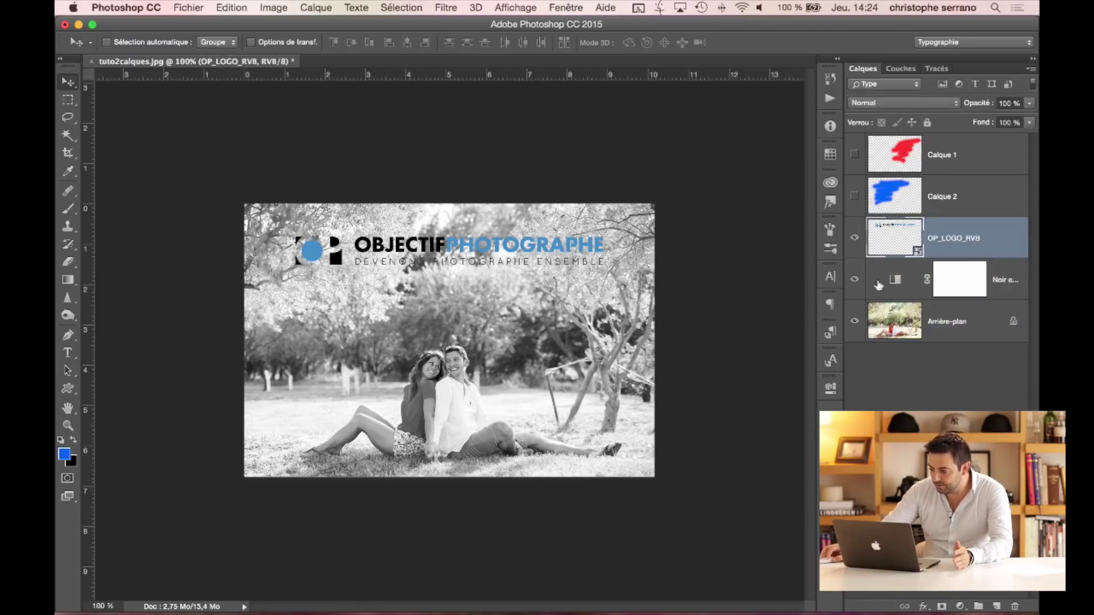
pyautogui.click(880, 283)
pyautogui.click(1001, 242)
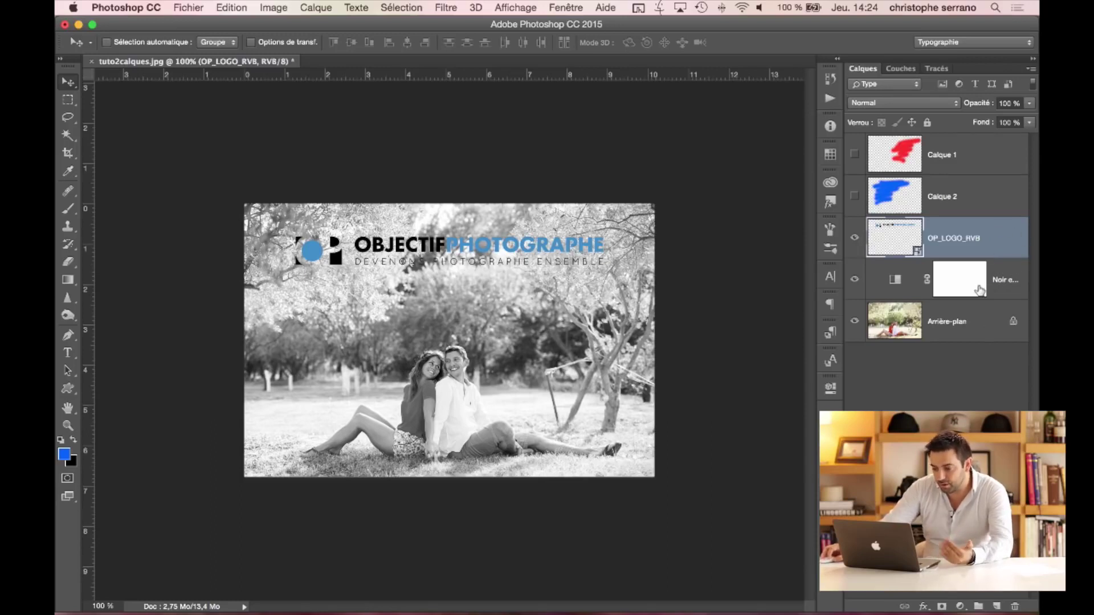
pyautogui.click(854, 280)
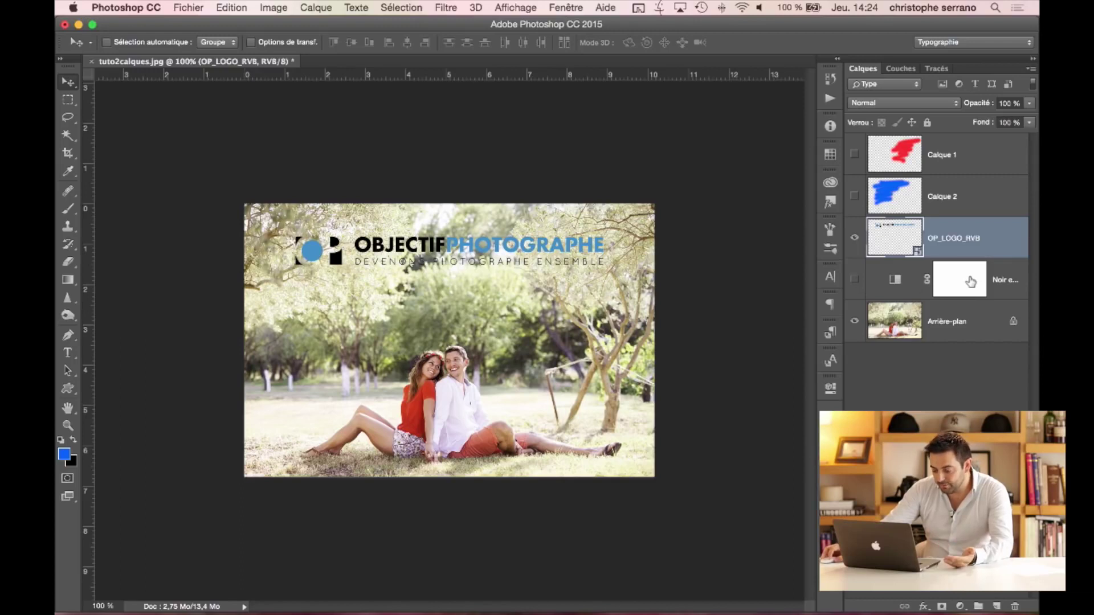
# - Re-enable Noir et blanc, try 75 % opacity, restore 100 %, and select OP_LOGO_RVB
pyautogui.click(854, 279)
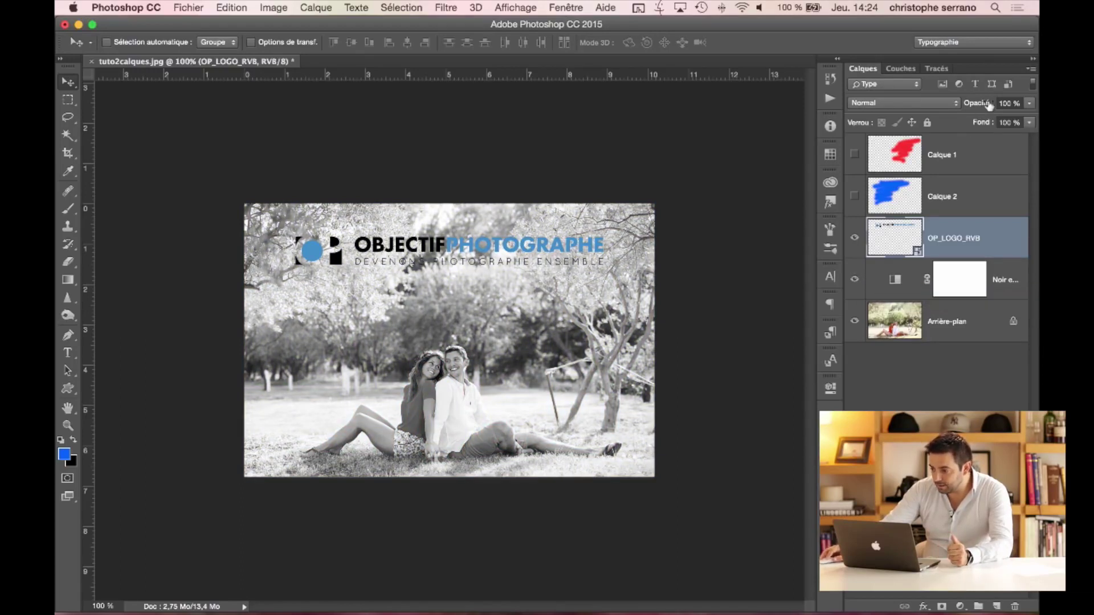
pyautogui.click(948, 292)
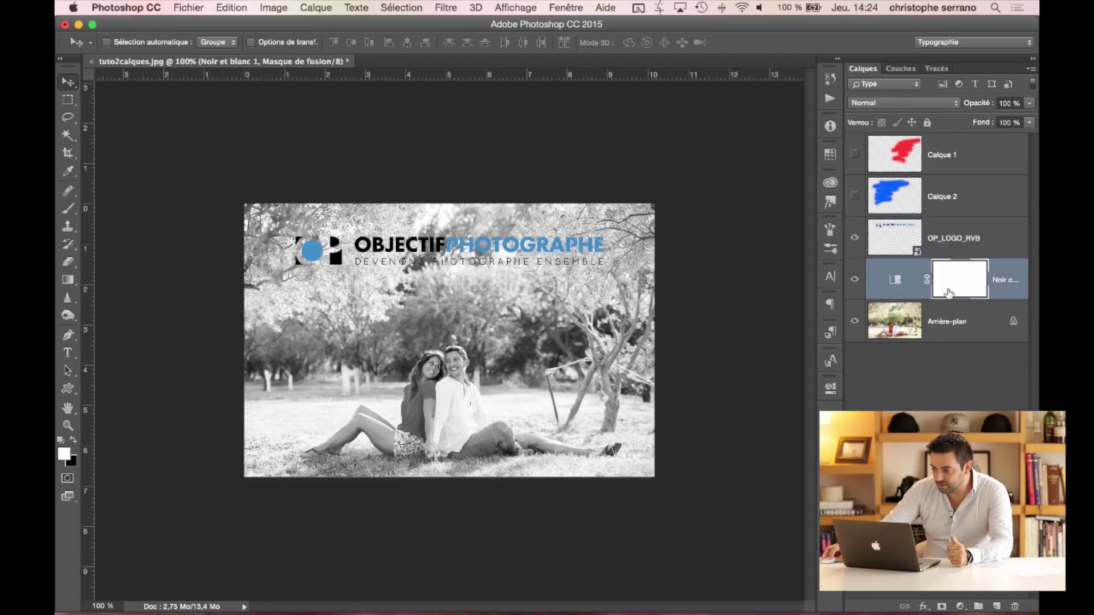
pyautogui.moveTo(980, 105); pyautogui.dragTo(963, 107)
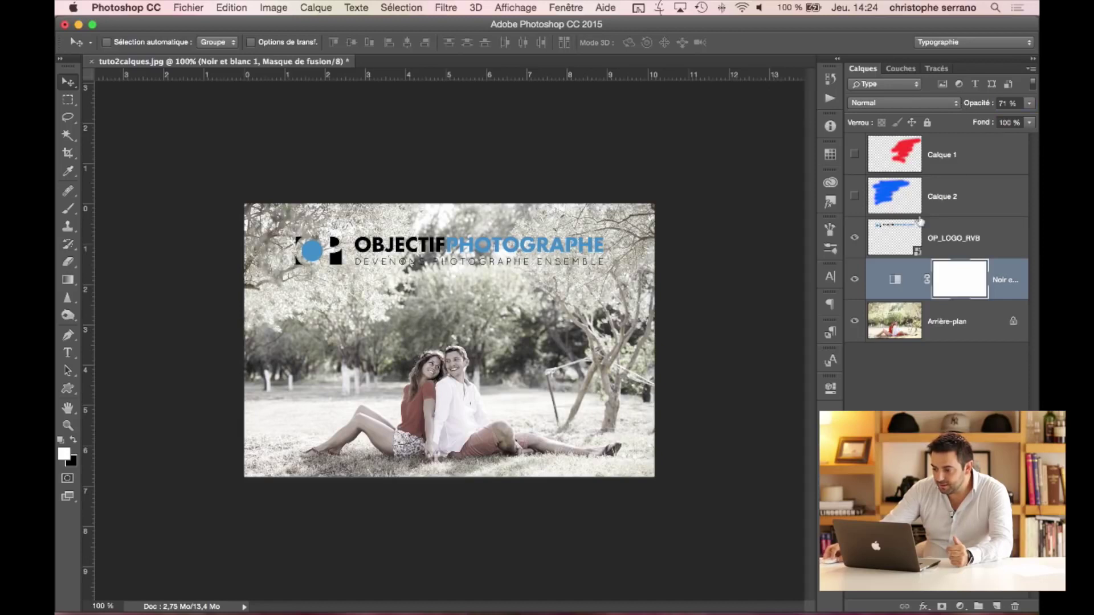
pyautogui.moveTo(980, 106)
pyautogui.mouseDown()
pyautogui.moveTo(963, 108)
pyautogui.moveTo(972, 126)
pyautogui.moveTo(995, 108)
pyautogui.mouseUp()
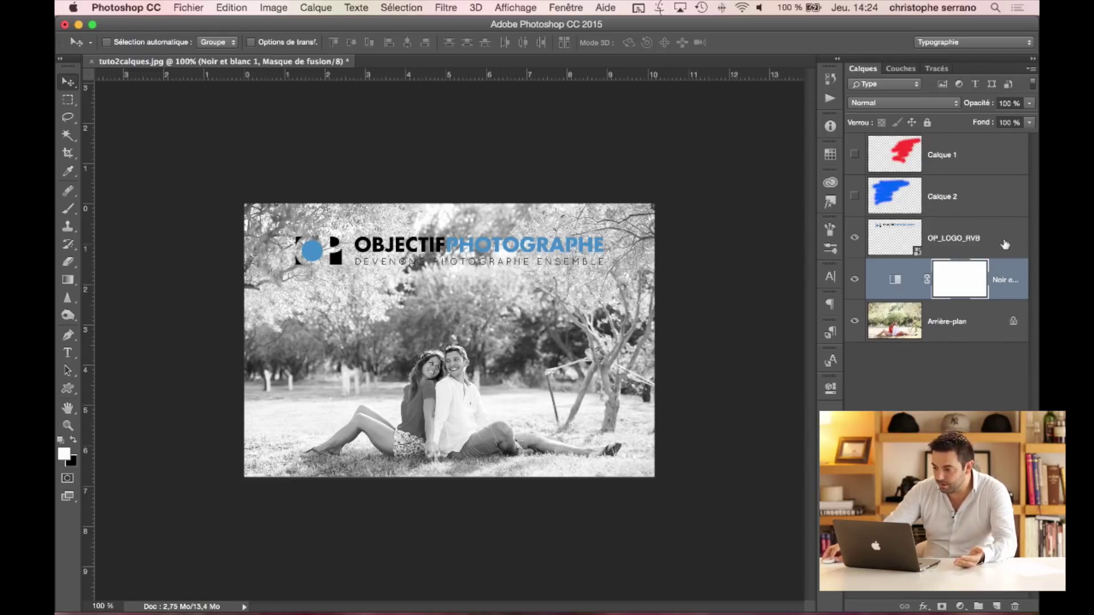
pyautogui.click(1005, 245)
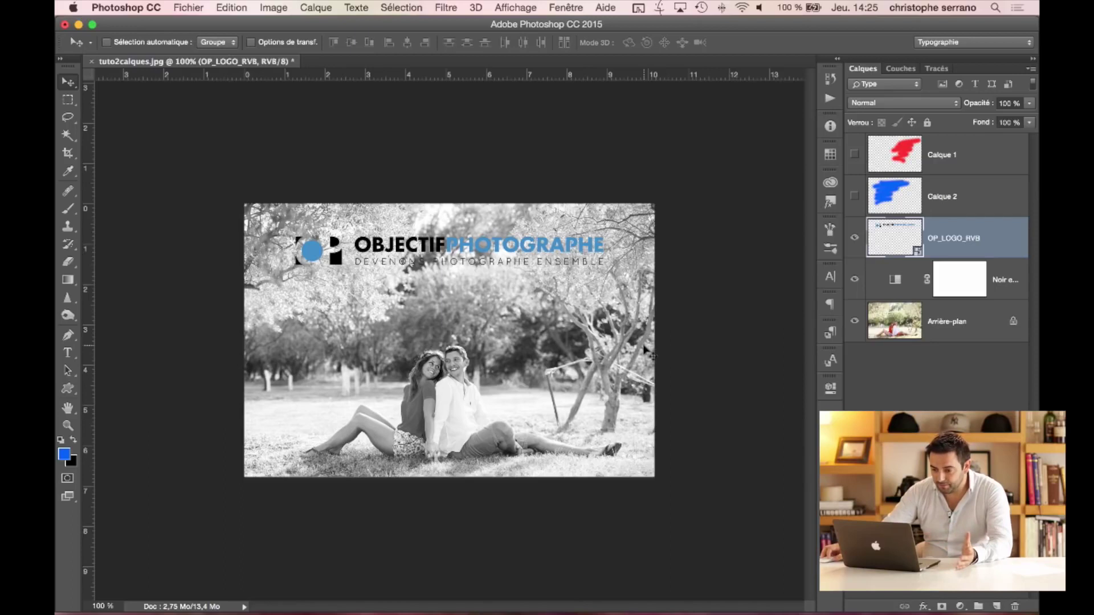
pyautogui.click(183, 8)
pyautogui.click(204, 149)
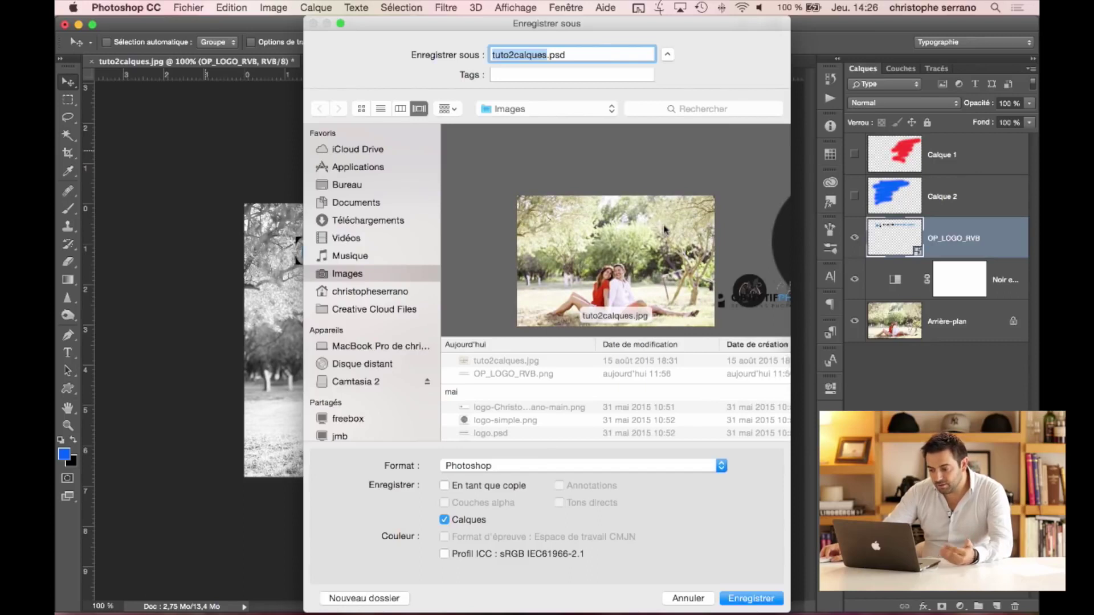
pyautogui.hscroll(1, 664, 229)
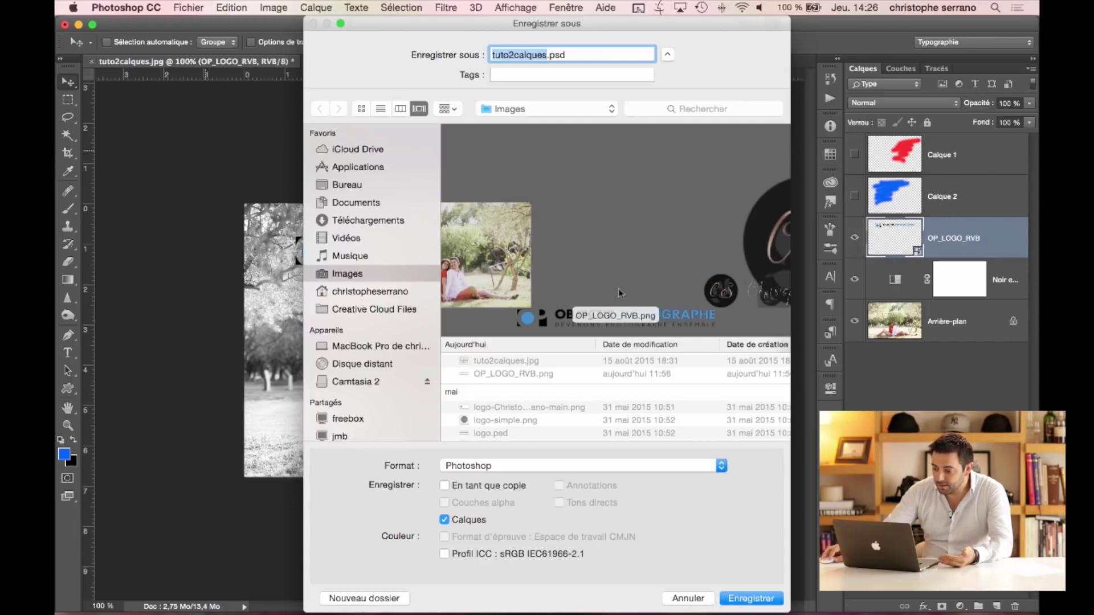
pyautogui.click(722, 466)
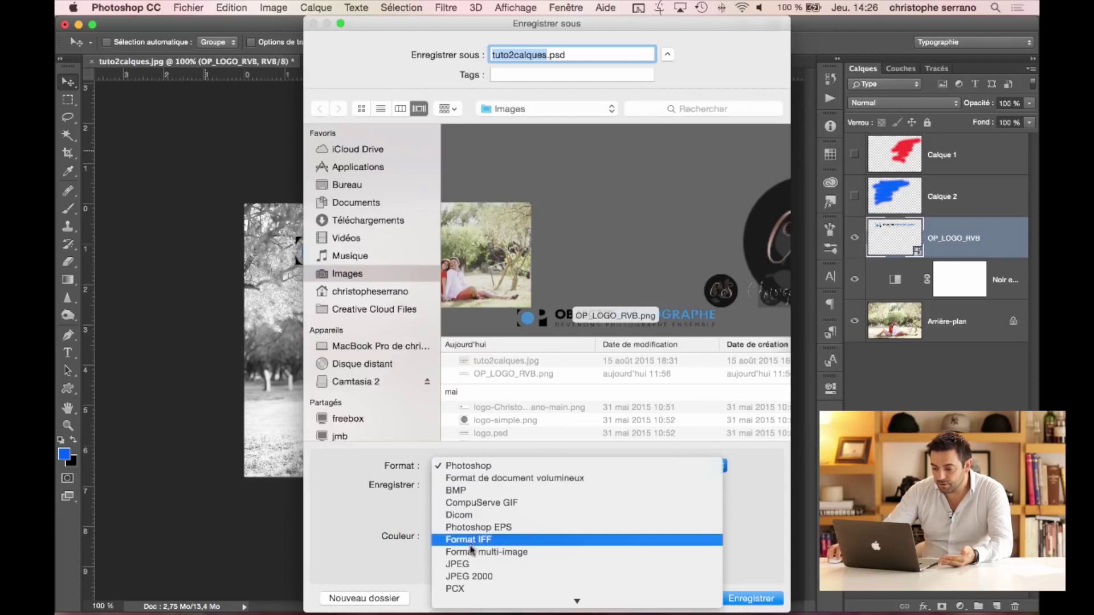
pyautogui.click(664, 561)
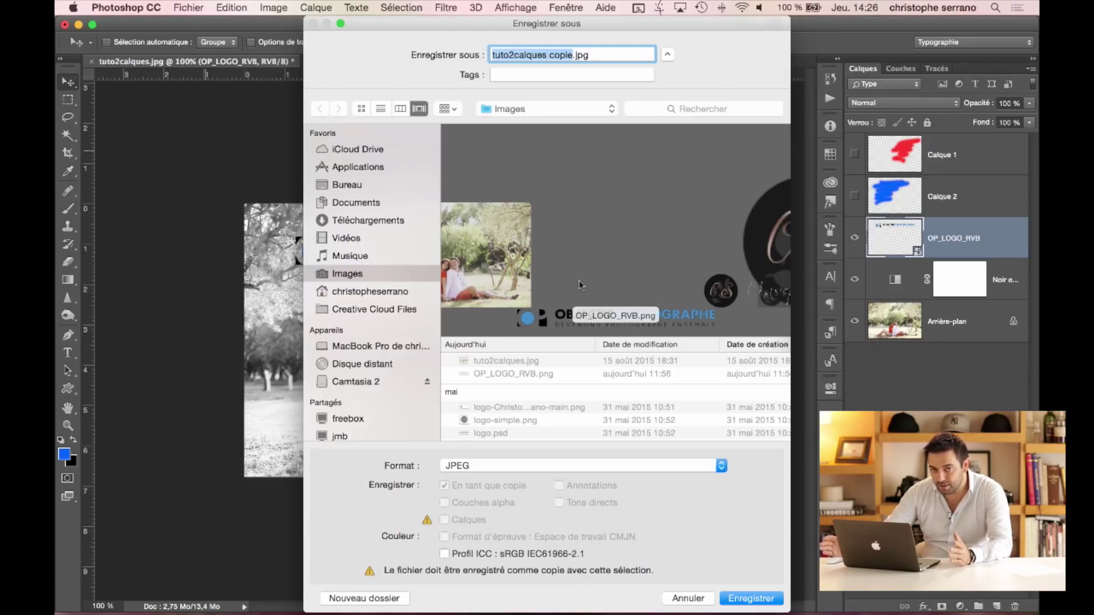
pyautogui.press('Return')
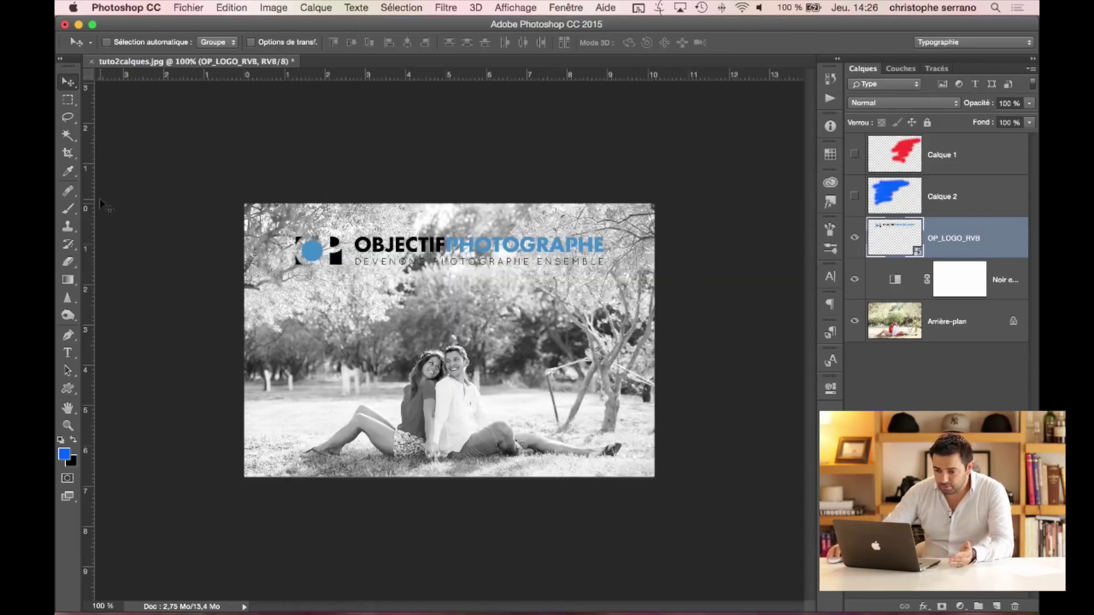
# - Save the layered document as tuto2calques.psd with its layers
pyautogui.click(189, 8)
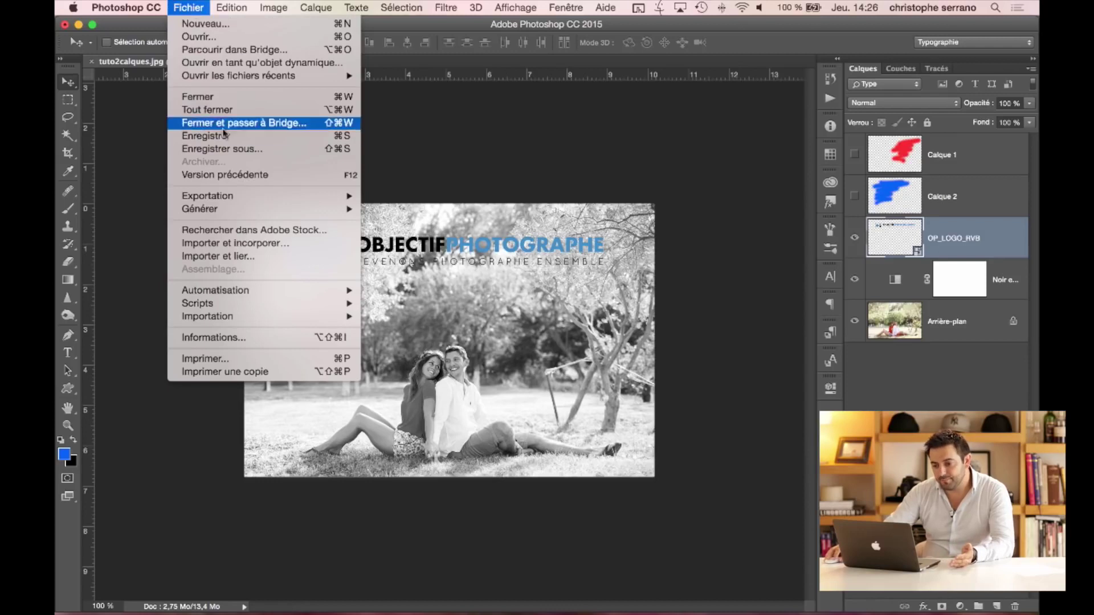
pyautogui.click(211, 149)
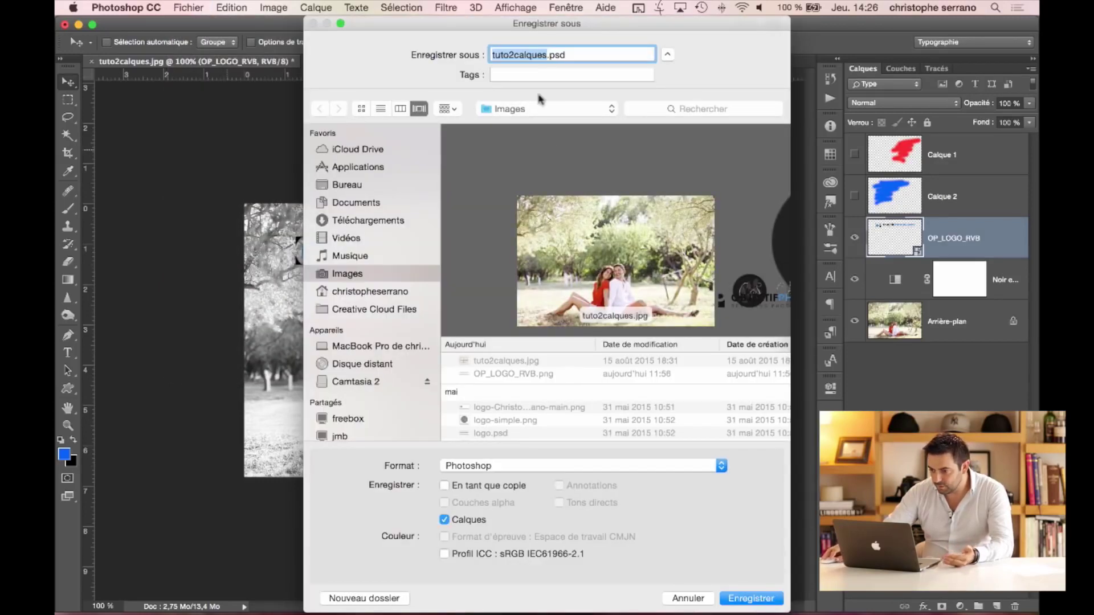
pyautogui.click(769, 602)
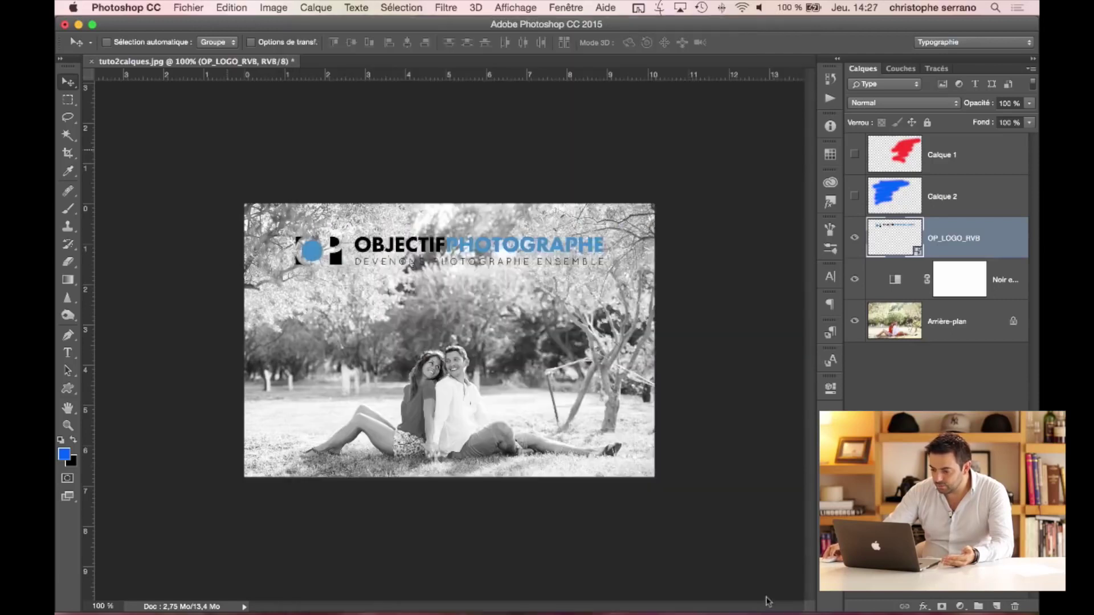
pyautogui.click(758, 256)
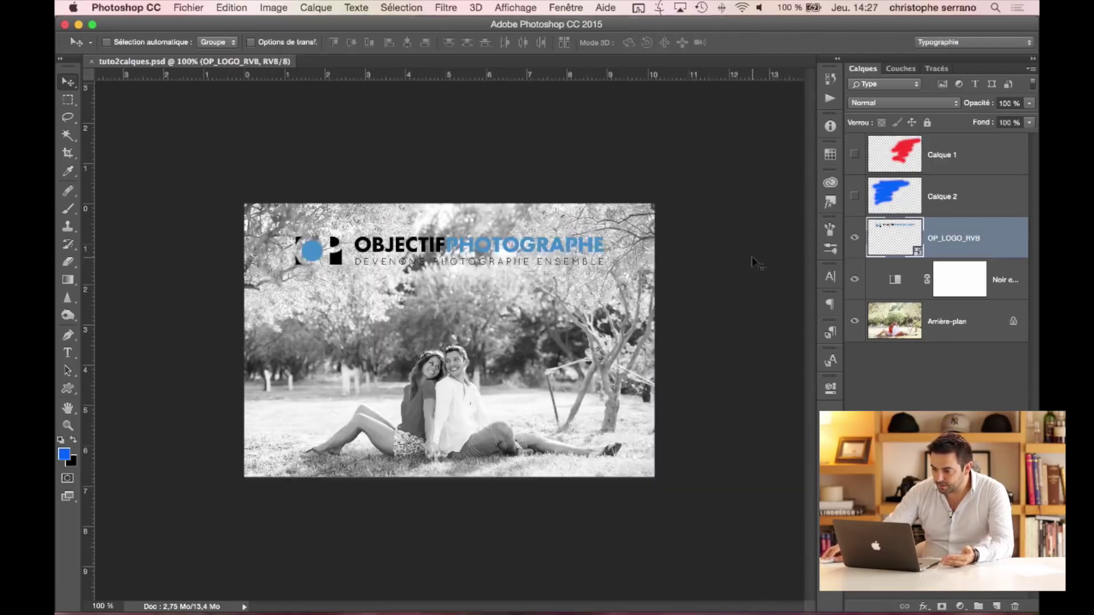
# - Save a flattened JPEG copy named tuto2calquesver1.jpg at maximum quality
pyautogui.click(188, 7)
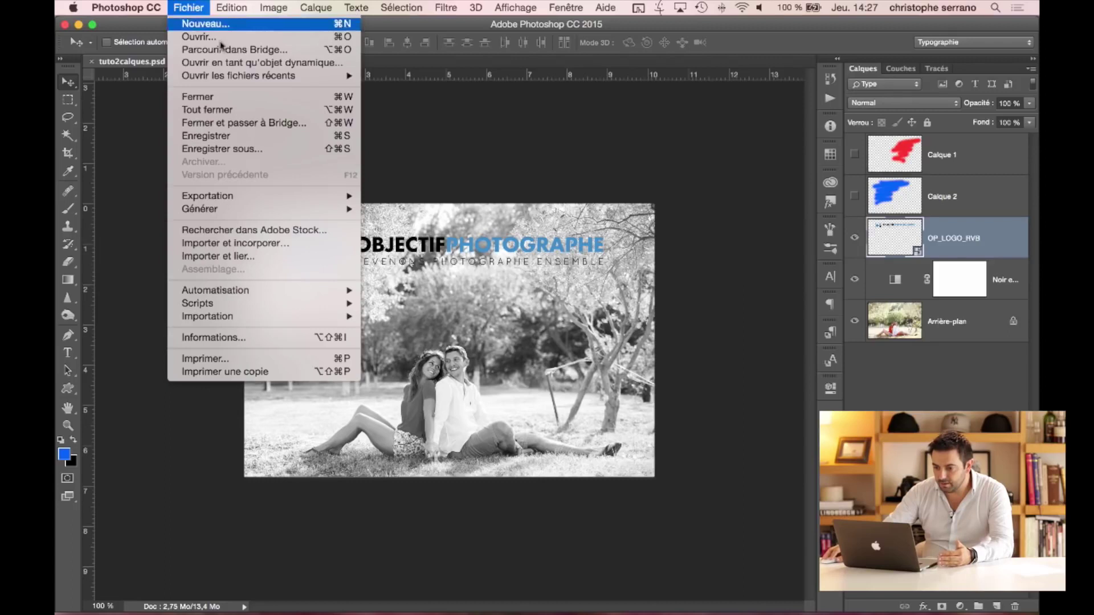
pyautogui.click(218, 152)
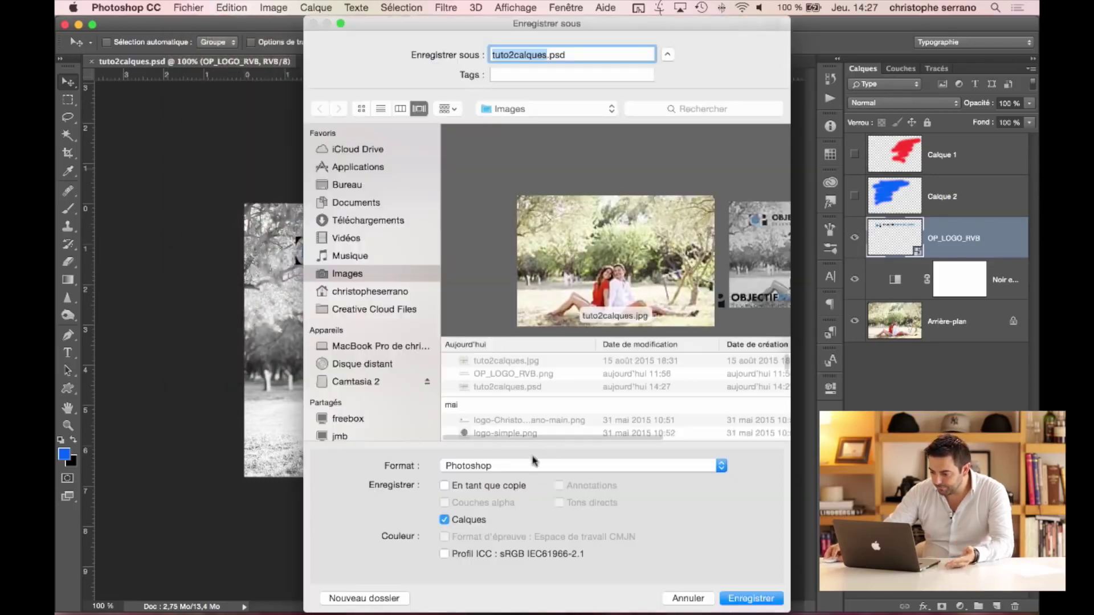
pyautogui.click(530, 468)
pyautogui.click(490, 564)
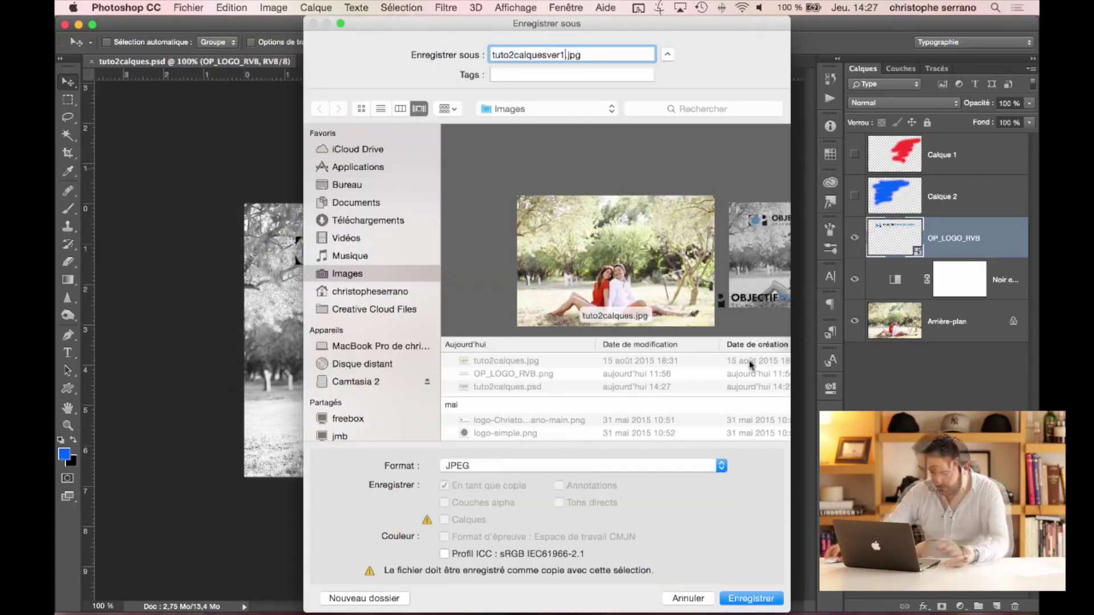
pyautogui.click(753, 598)
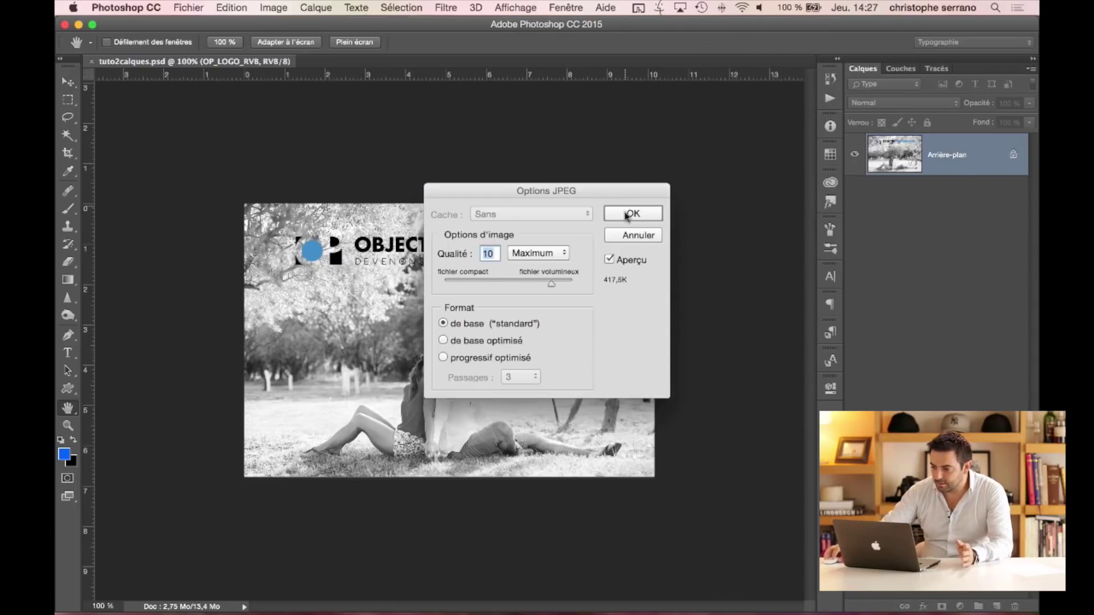
pyautogui.click(630, 215)
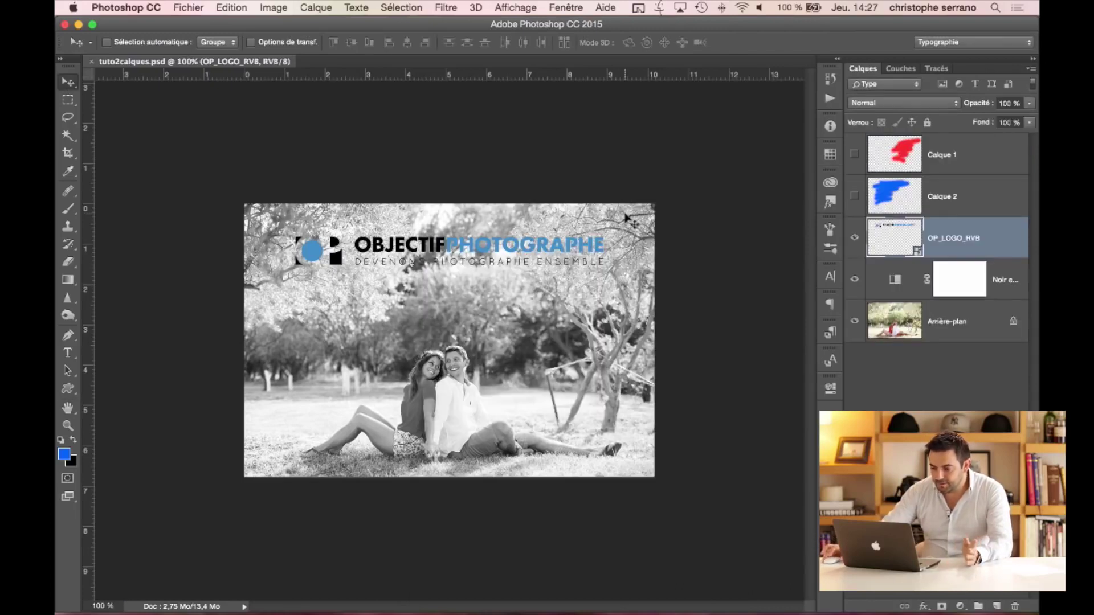
# - Close the document and reopen the layered tuto2calques.psd
pyautogui.click(91, 61)
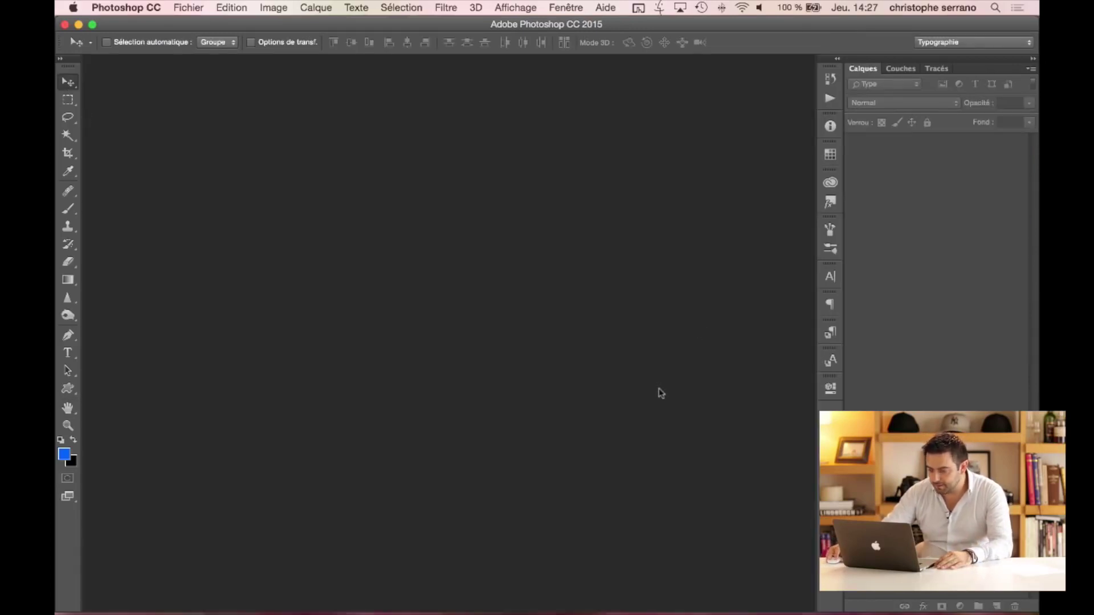
pyautogui.click(200, 9)
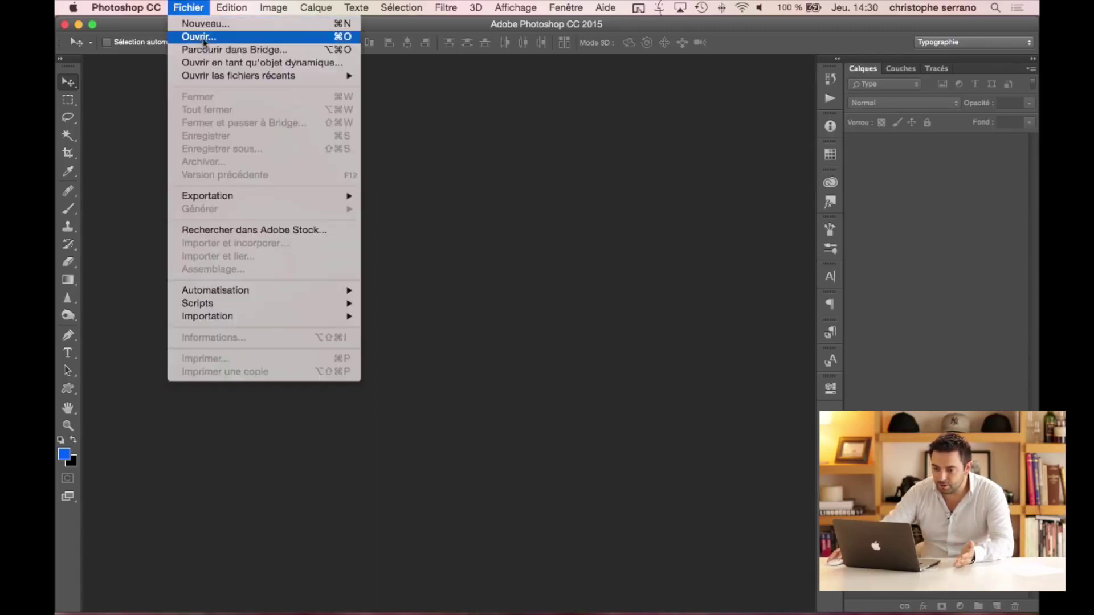
pyautogui.click(203, 37)
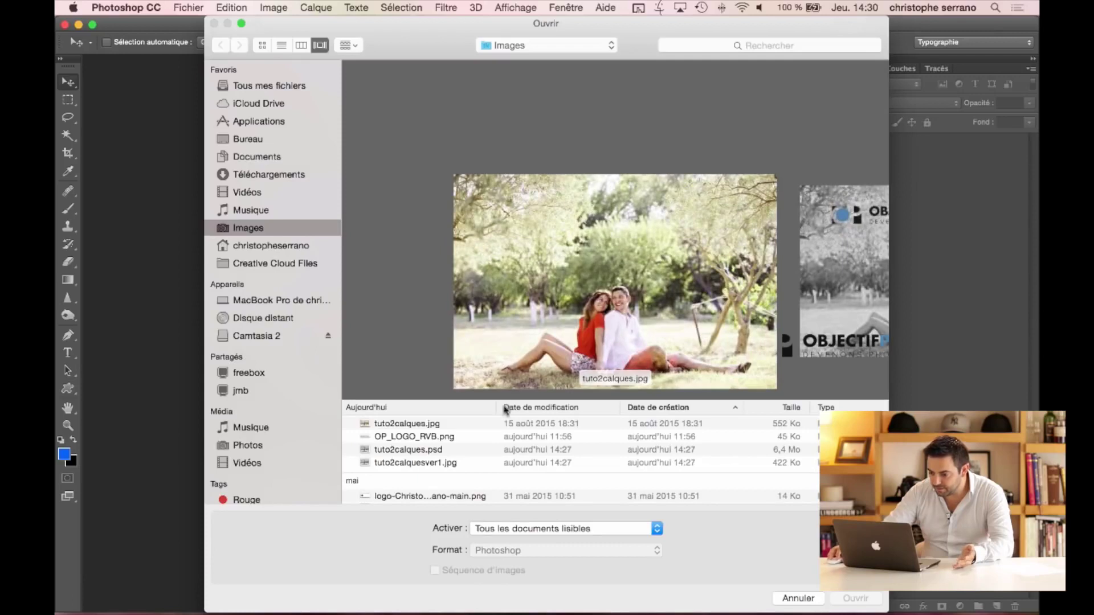
pyautogui.click(399, 453)
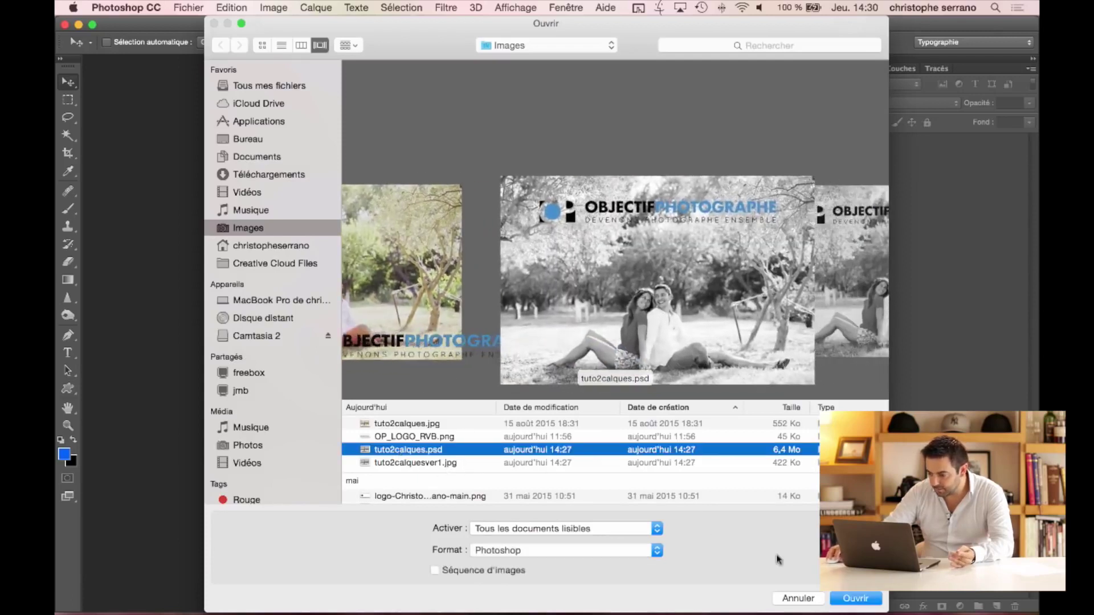
pyautogui.click(854, 599)
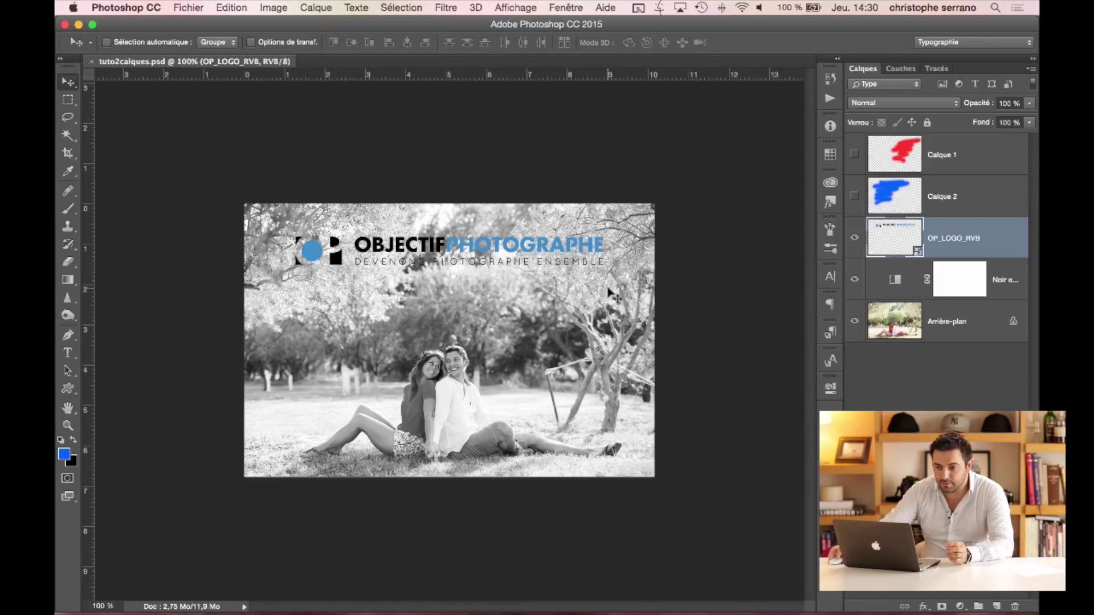
# - Open the flattened tuto2calquesver1.jpg from the Images folder alongside it
pyautogui.click(191, 10)
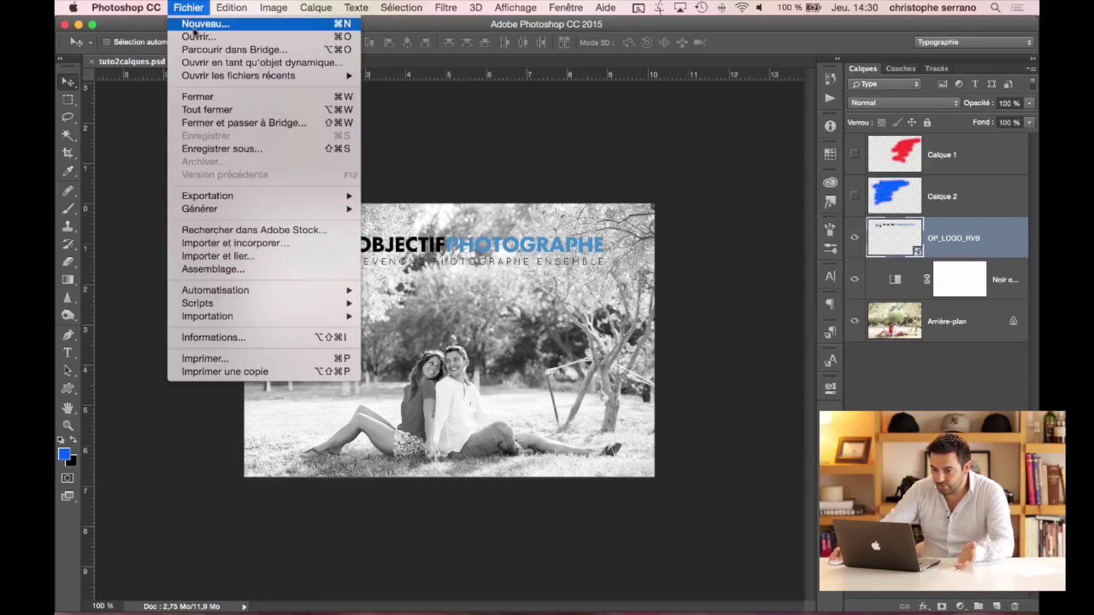
pyautogui.click(197, 34)
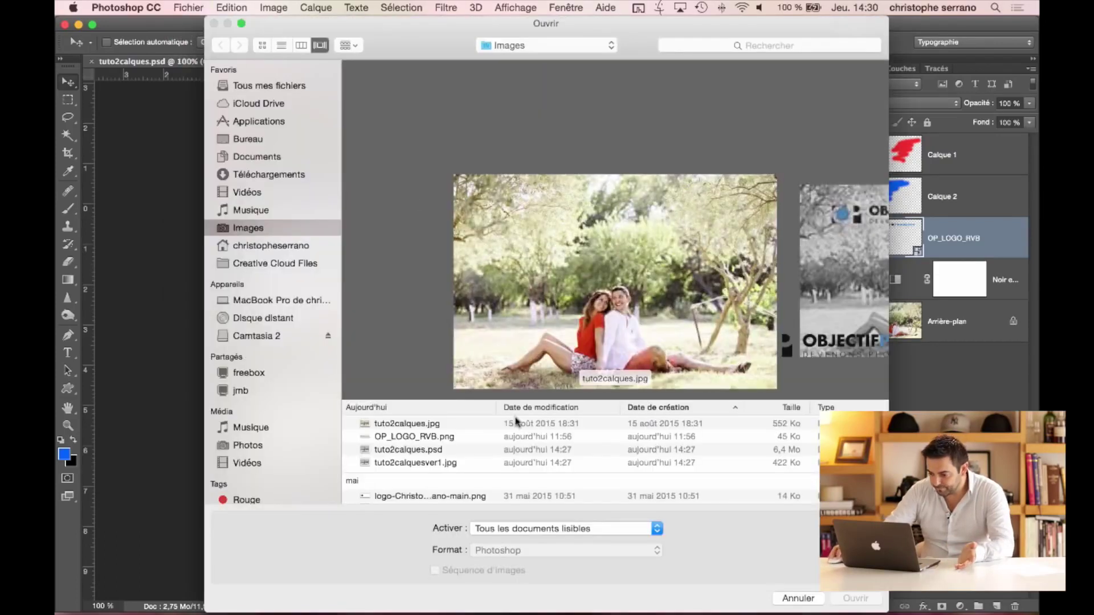
pyautogui.click(415, 424)
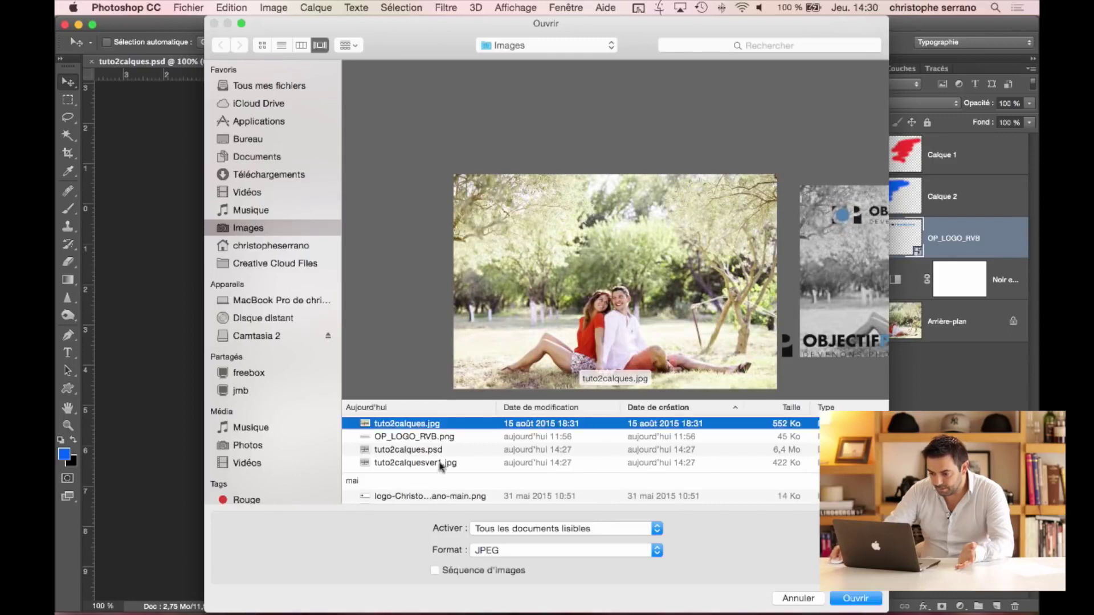
pyautogui.click(440, 463)
pyautogui.click(854, 598)
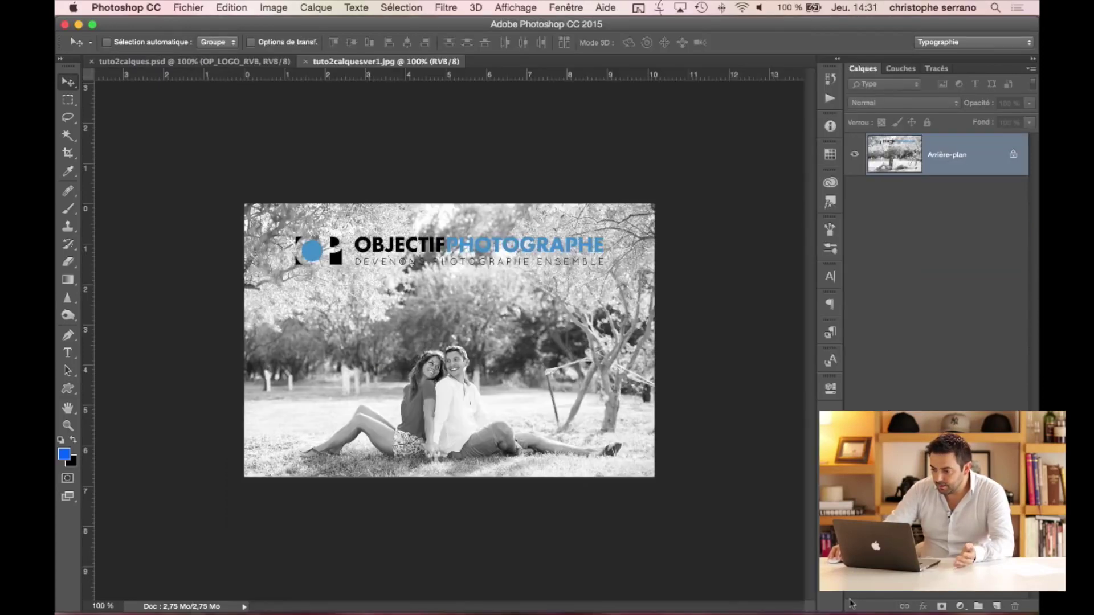